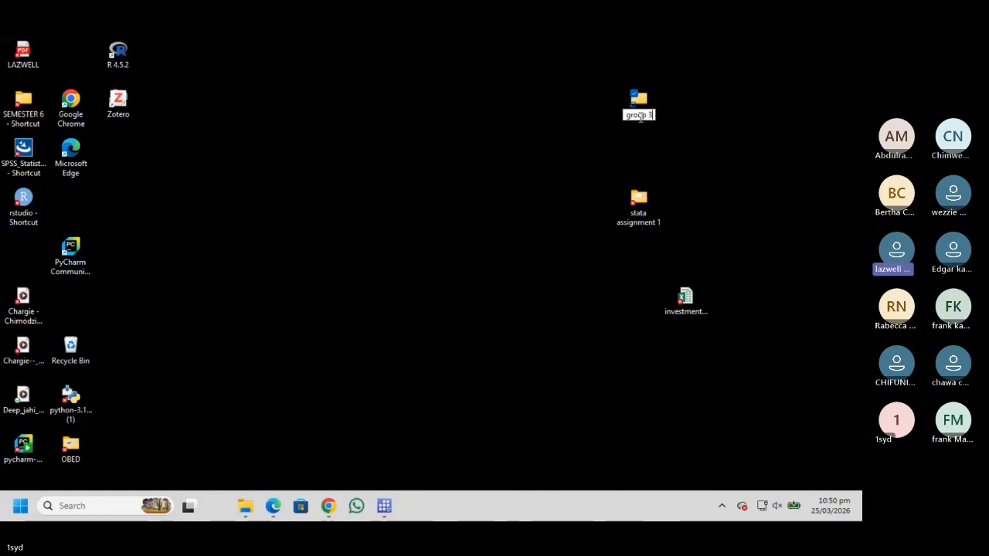
- Name the new desktop folder group 3 and switch to the Stata window
key("Return")
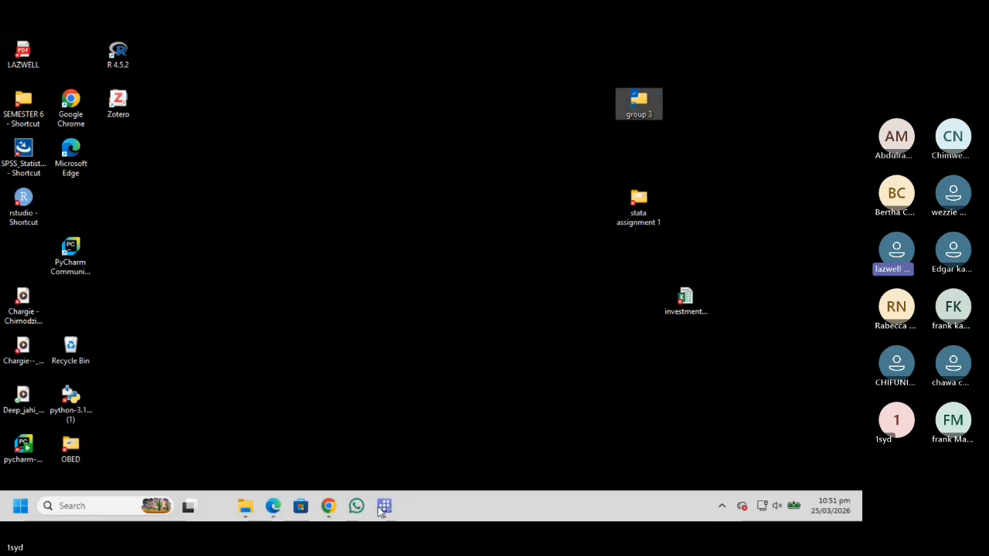
mouse_move(380, 516)
left_click(386, 466)
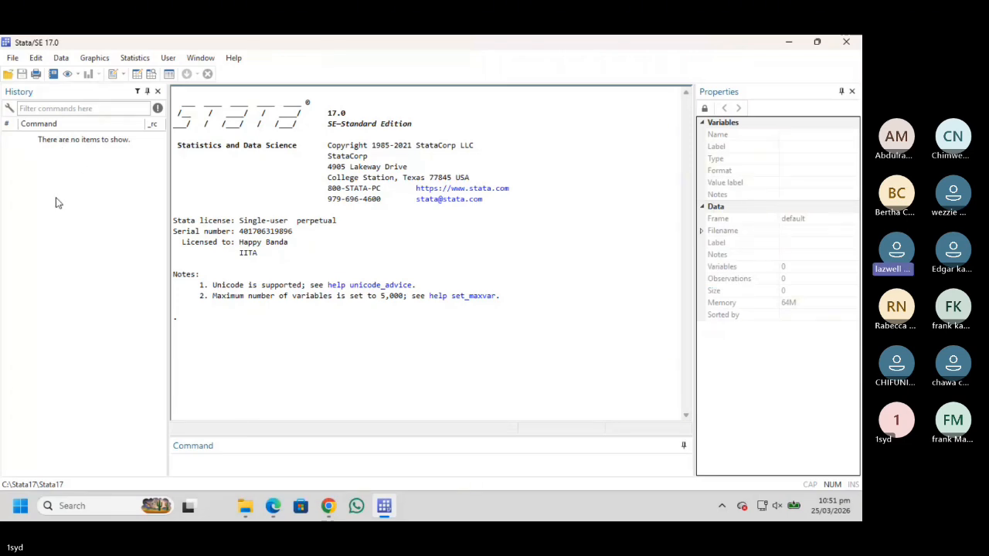
left_click(253, 462)
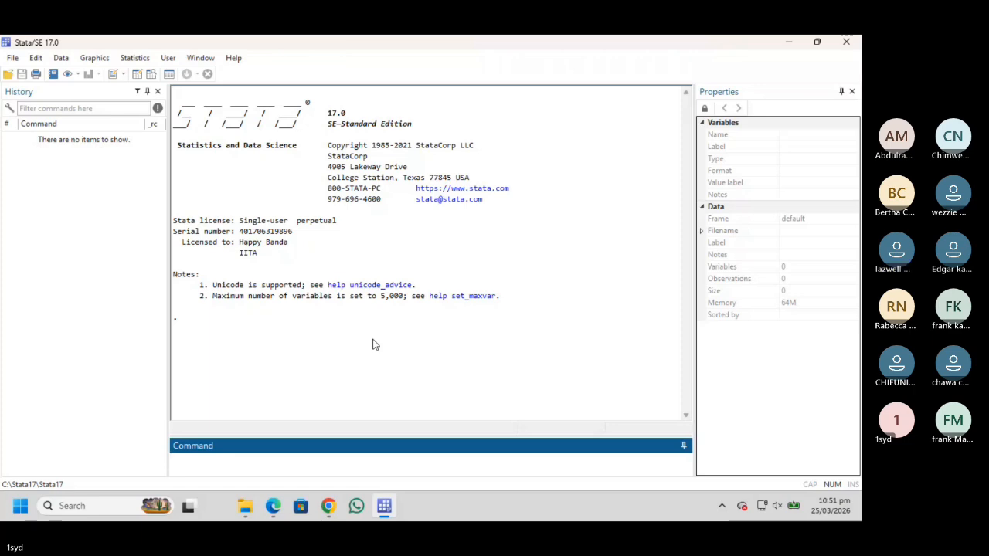
- Change the working directory to the group 3 folder on the Desktop
left_click(12, 58)
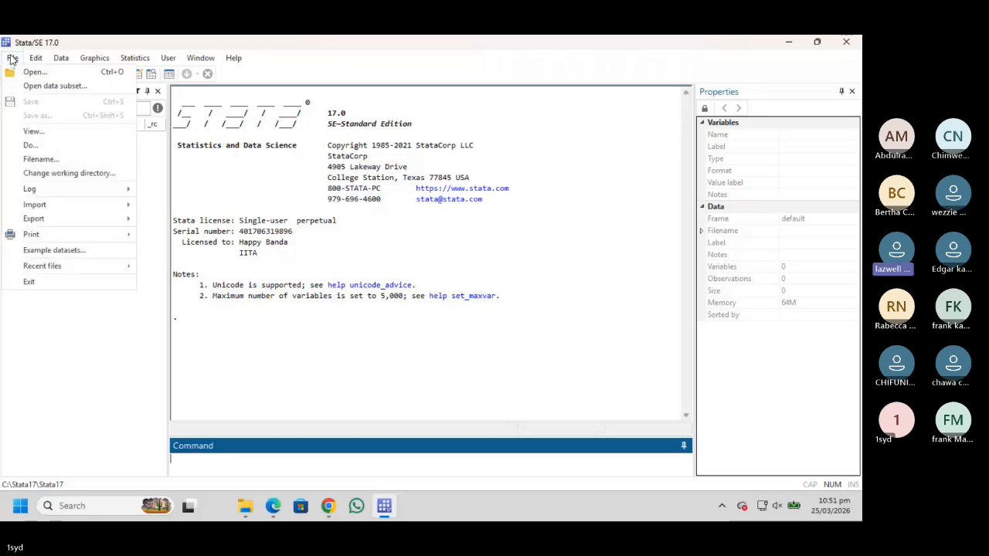
left_click(99, 174)
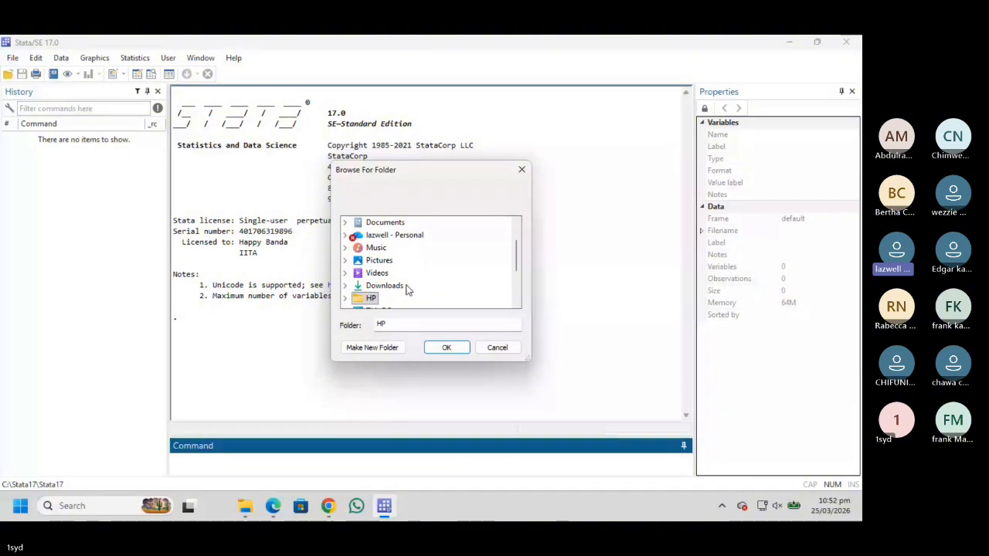
scroll(408, 290, "down", 2)
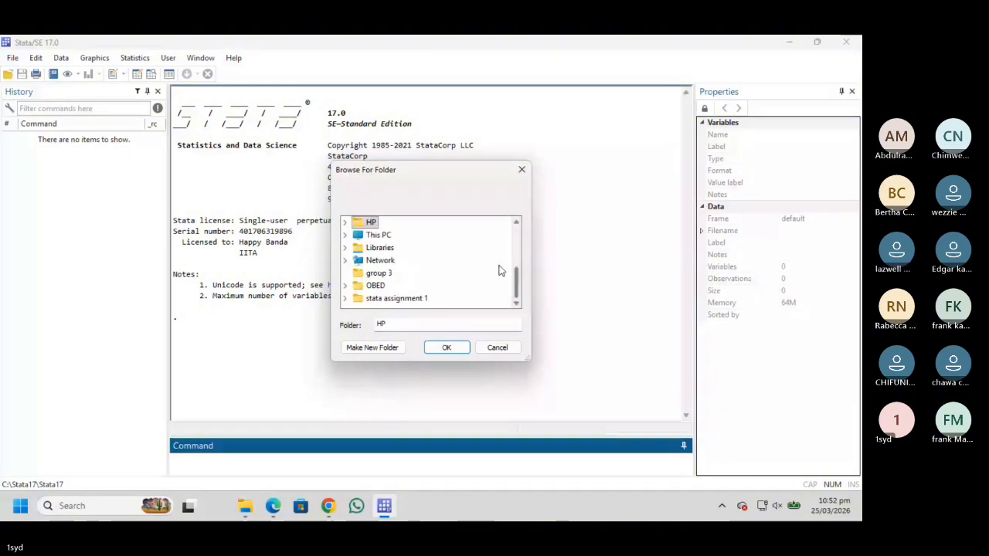
left_click(517, 246)
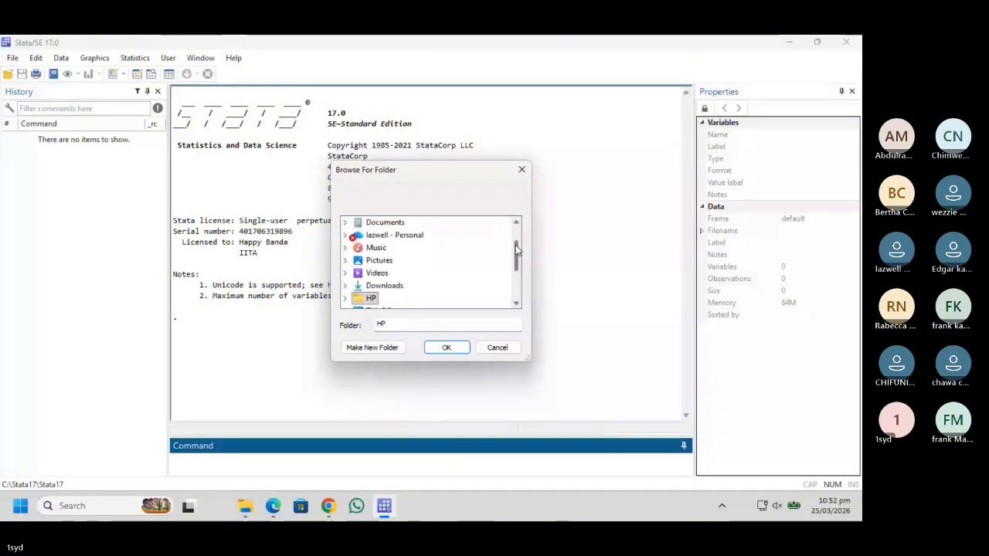
scroll(509, 275, "down", 2)
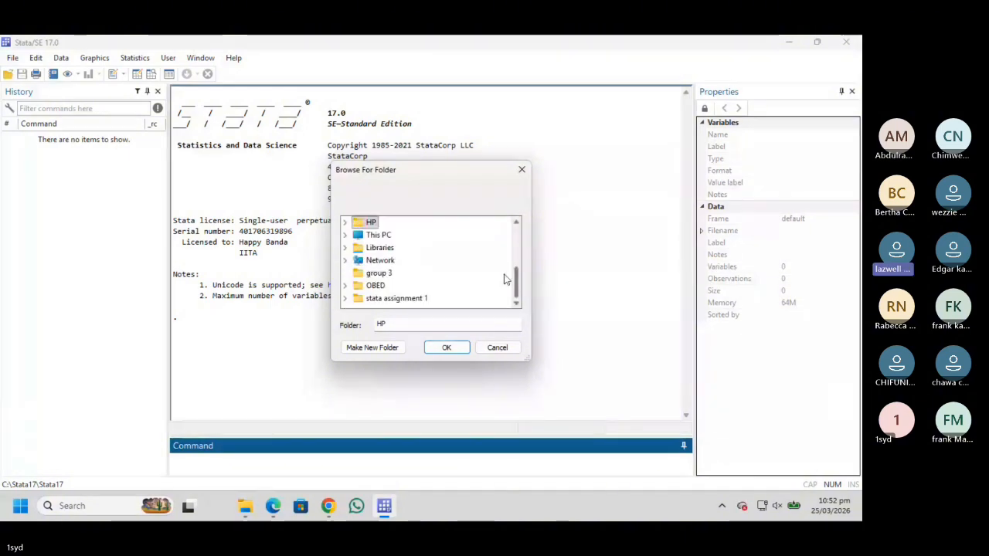
left_click(390, 274)
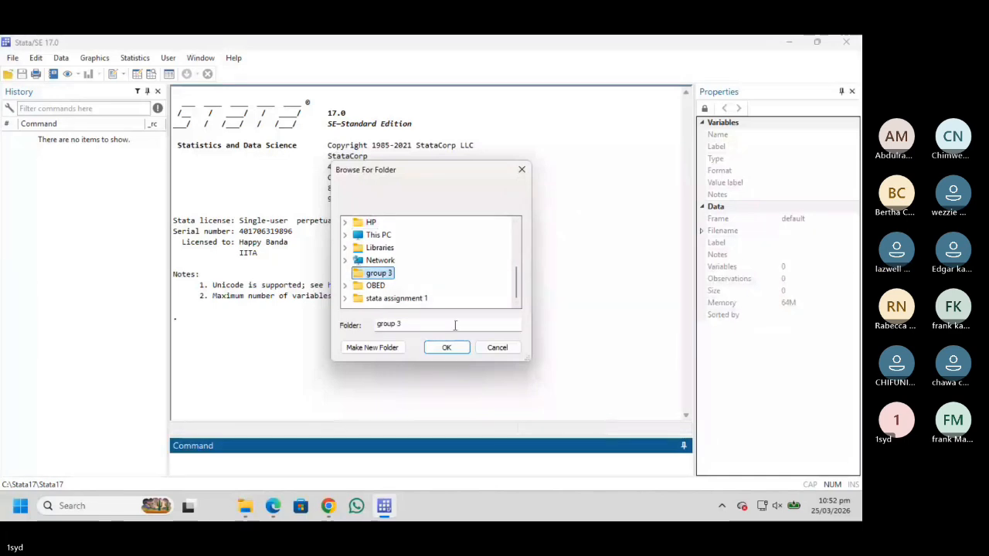
left_click(450, 349)
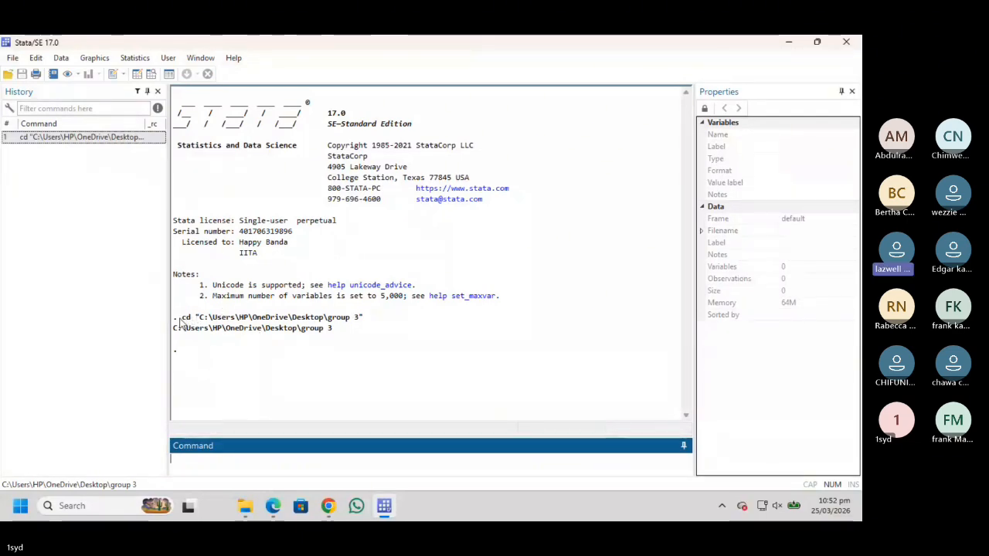
- Copy the cd command for the group 3 folder from the results output into the command line
left_click(220, 326)
left_click_drag(177, 317, 367, 320)
key("ctrl+c")
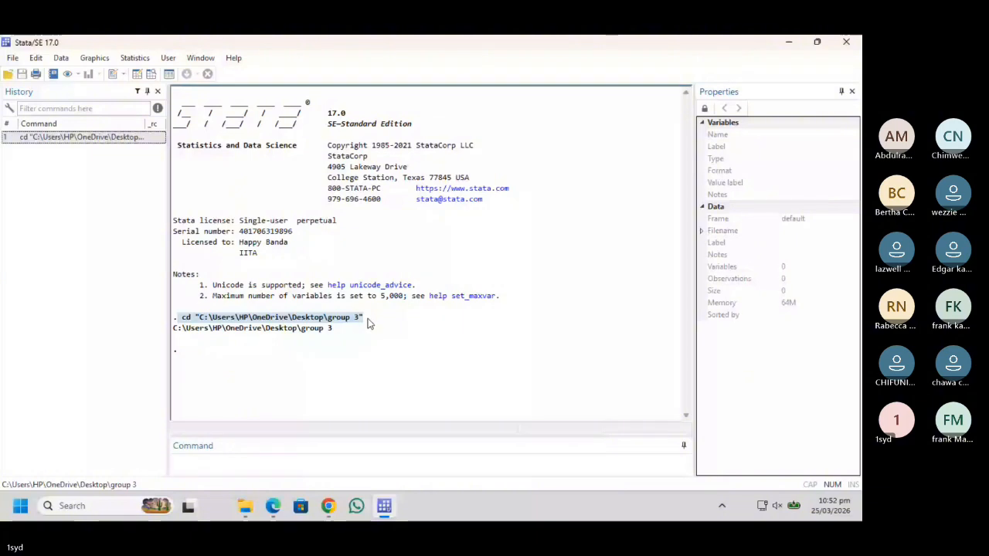
left_click(289, 473)
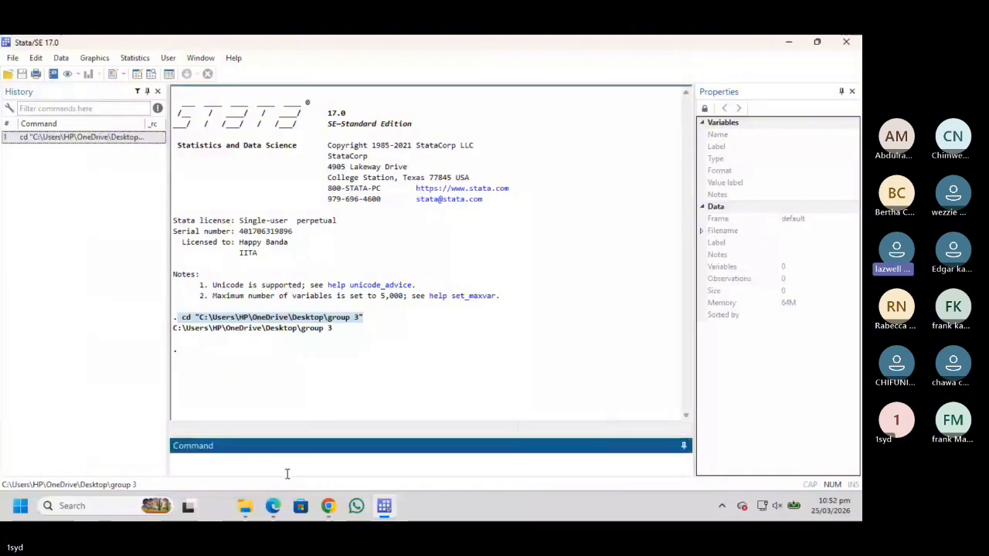
key("ctrl+v")
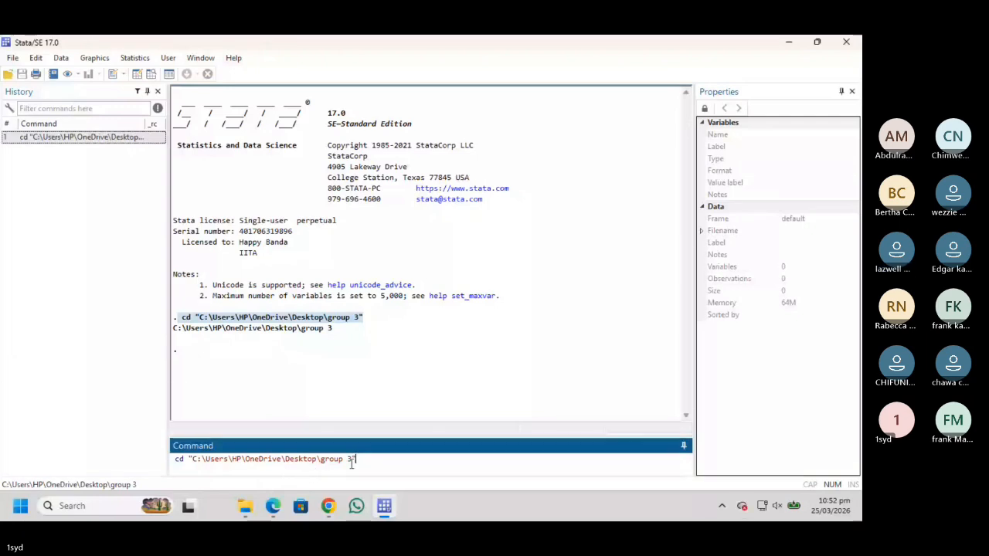
- Clear the pasted cd command from the command line without running it
key("BackSpace")
key("BackSpace")
key("BackSpace")
key("BackSpace")
key("BackSpace")
key("BackSpace")
key("BackSpace")
key("BackSpace")
key("BackSpace")
key("BackSpace")
key("BackSpace")
key("BackSpace")
key("BackSpace")
key("BackSpace")
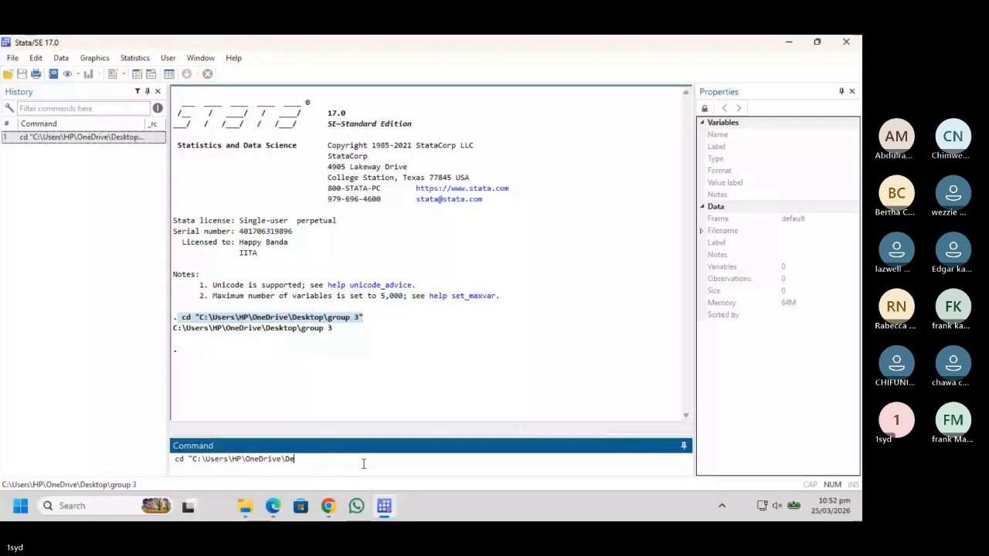
key("BackSpace")
key("BackSpace")
key("BackSpace")
key("BackSpace")
key("BackSpace")
key("BackSpace")
key("BackSpace")
key("BackSpace")
key("BackSpace")
key("BackSpace")
key("BackSpace")
key("BackSpace")
key("BackSpace")
key("BackSpace")
key("BackSpace")
key("BackSpace")
key("BackSpace")
key("BackSpace")
key("BackSpace")
key("BackSpace")
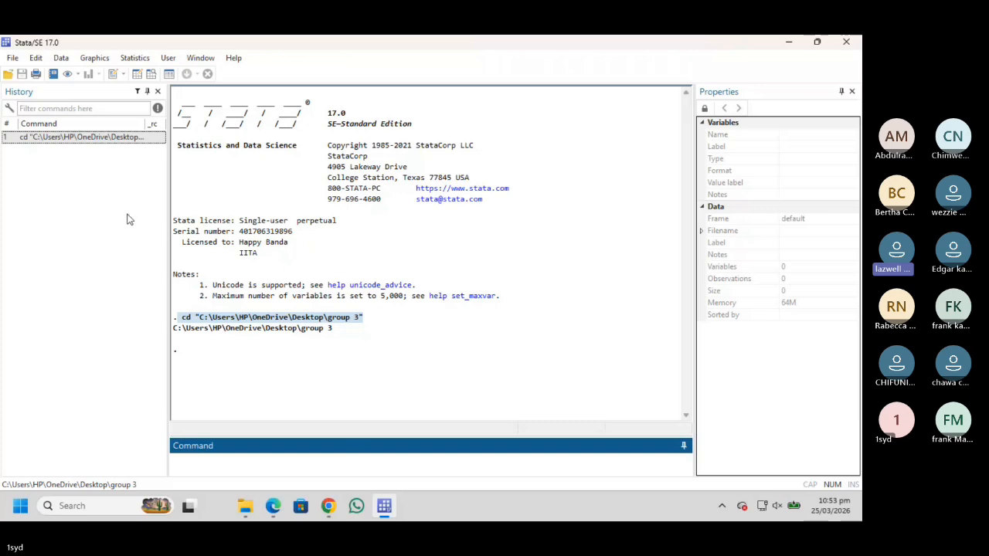
- Begin a text log saved as group 3.log inside the group 3 folder
left_click(12, 58)
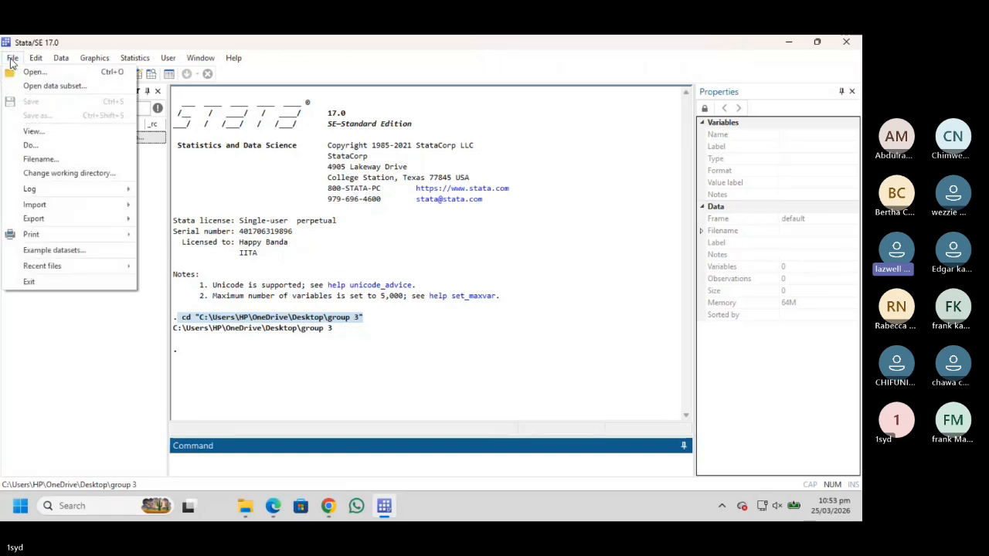
mouse_move(113, 191)
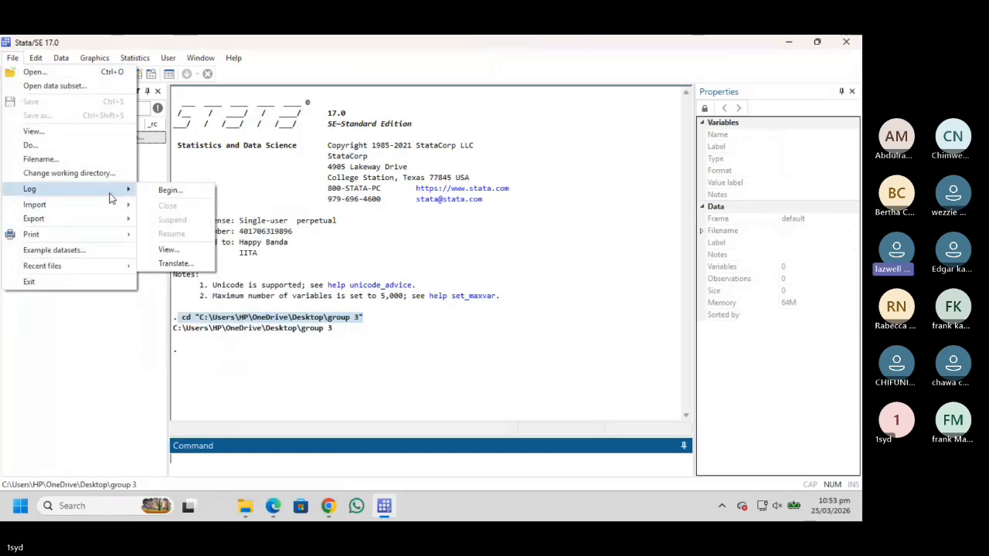
left_click(158, 193)
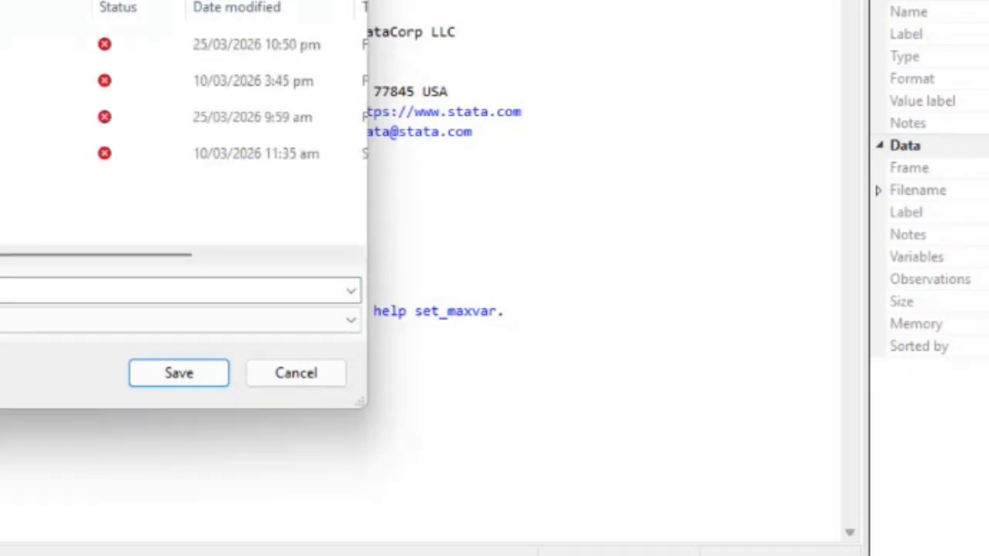
left_click(15, 44)
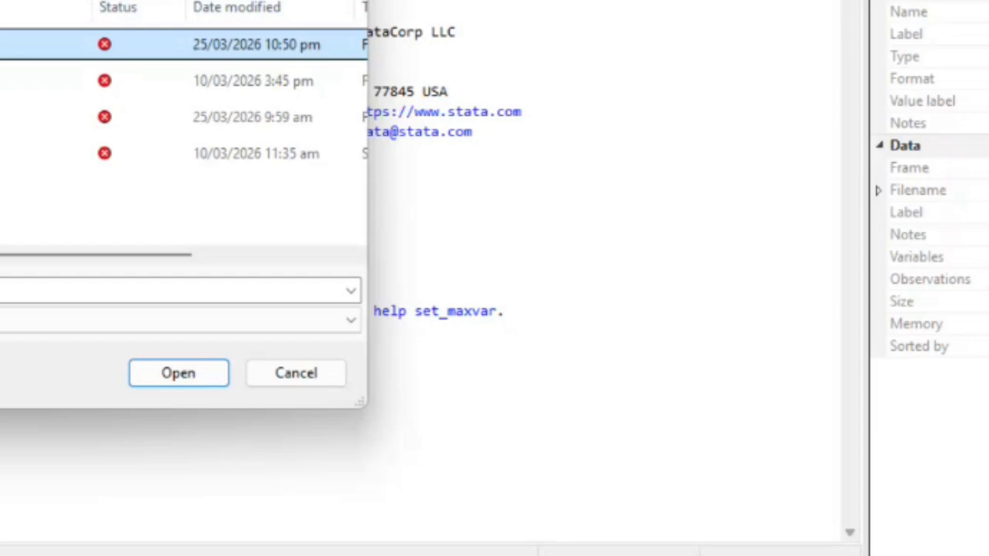
key("Return")
left_click(16, 290)
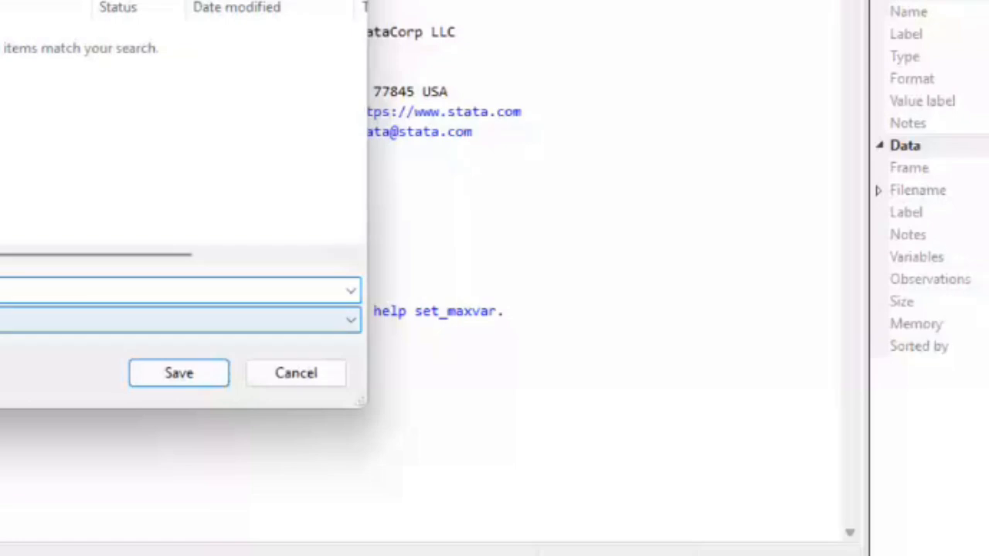
left_click(15, 326)
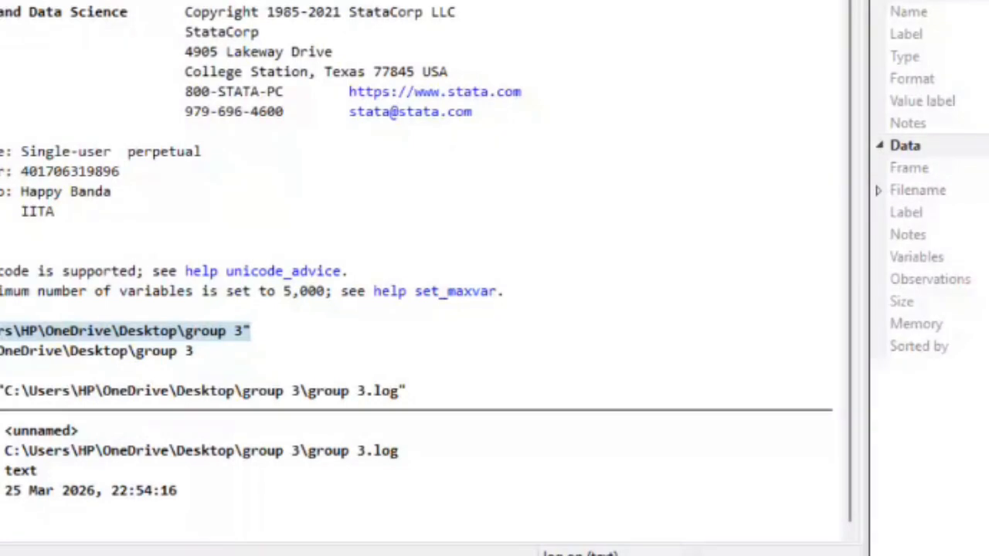
- Create a new do-file and save it in the group 3 folder as type *.do
key("ctrl+9")
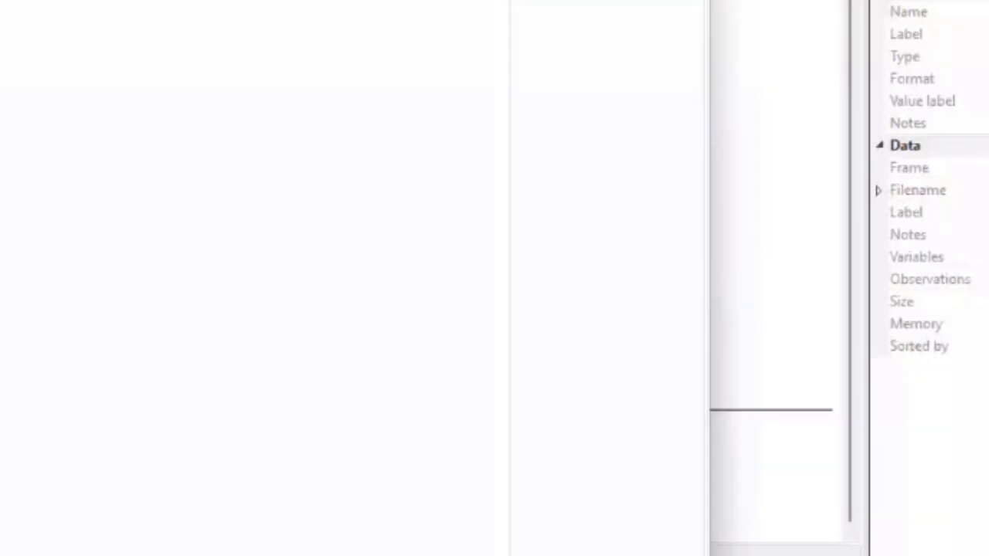
key("ctrl+s")
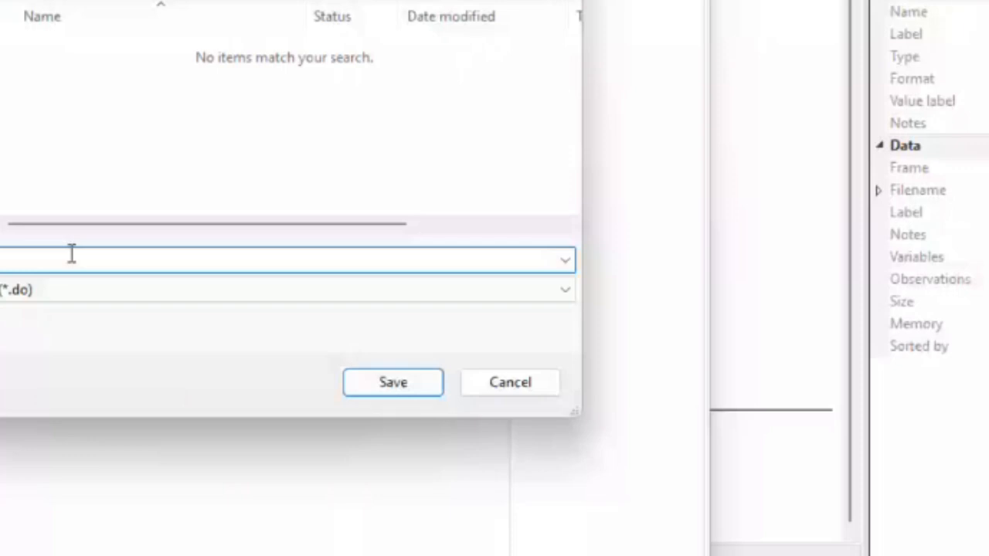
type("l")
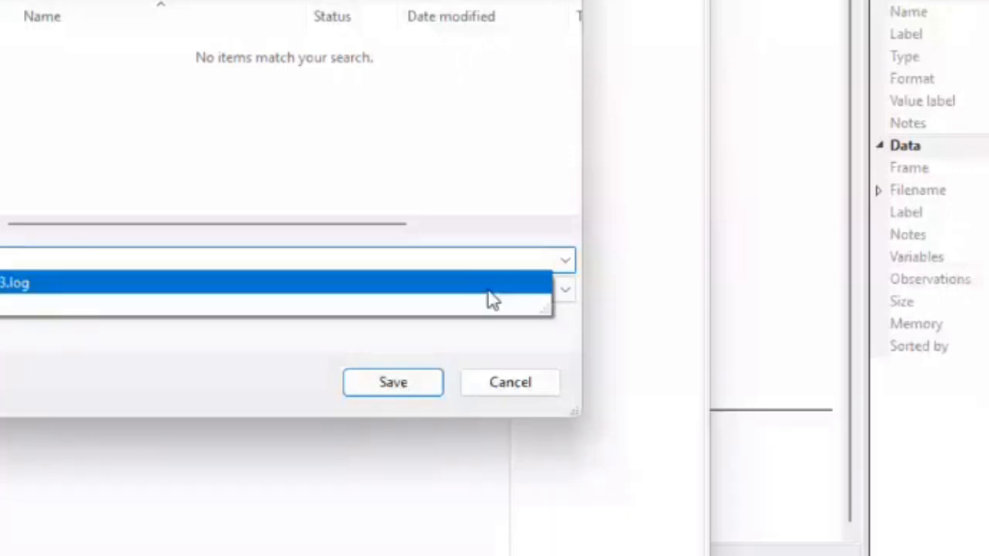
left_click(559, 290)
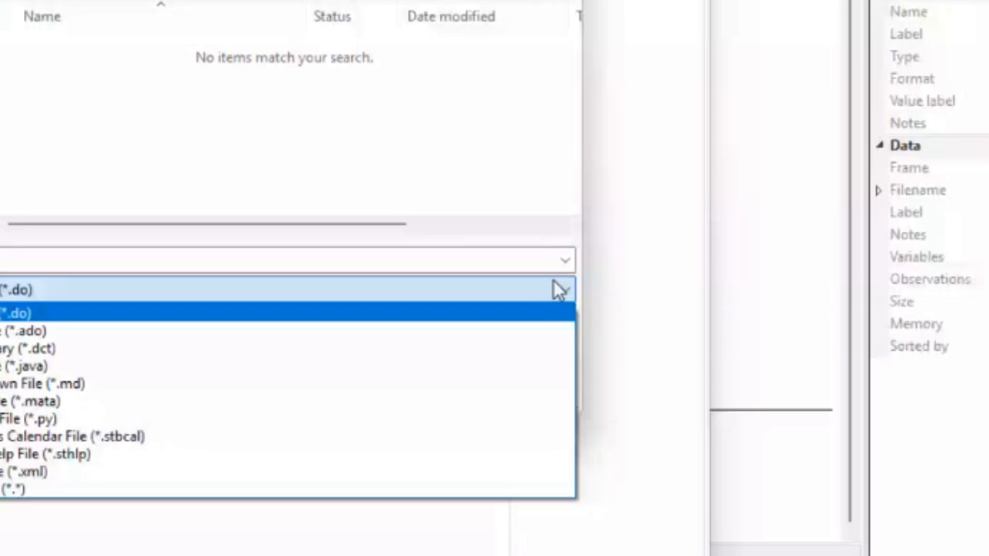
left_click(555, 285)
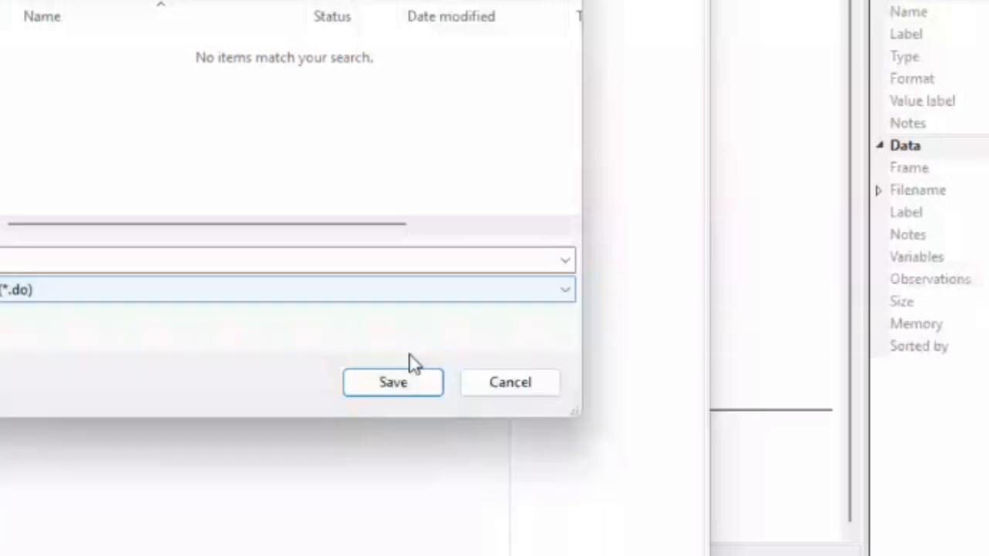
left_click(398, 382)
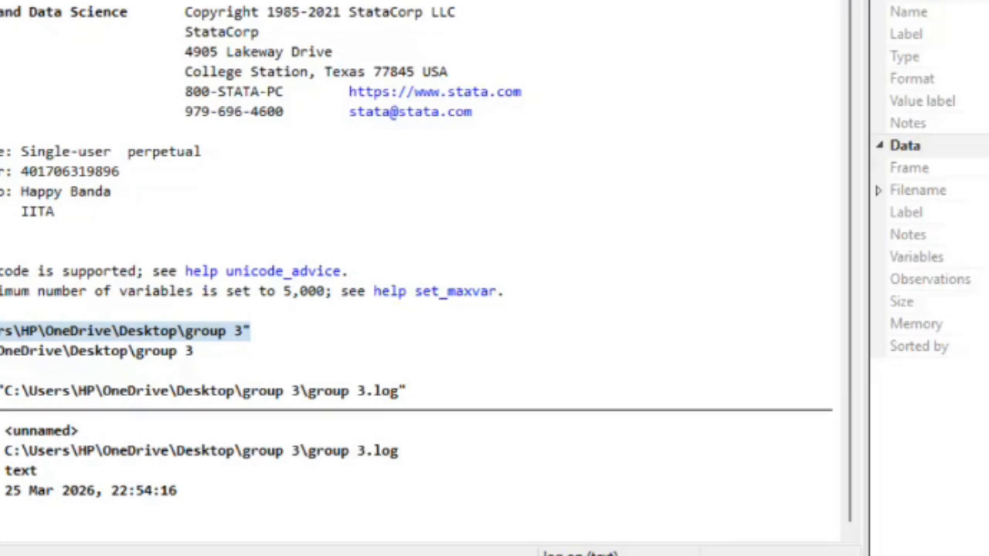
- Import the Investment Data sheet of data cooking sdfksd.xlsx from the stata assignment 1 folder on the Desktop
mouse_move(0, 145)
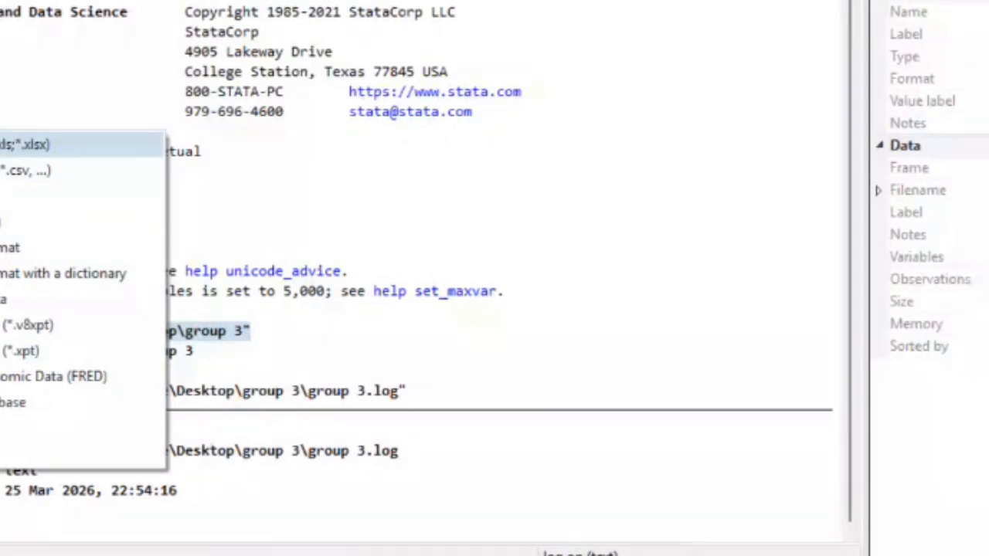
left_click(15, 145)
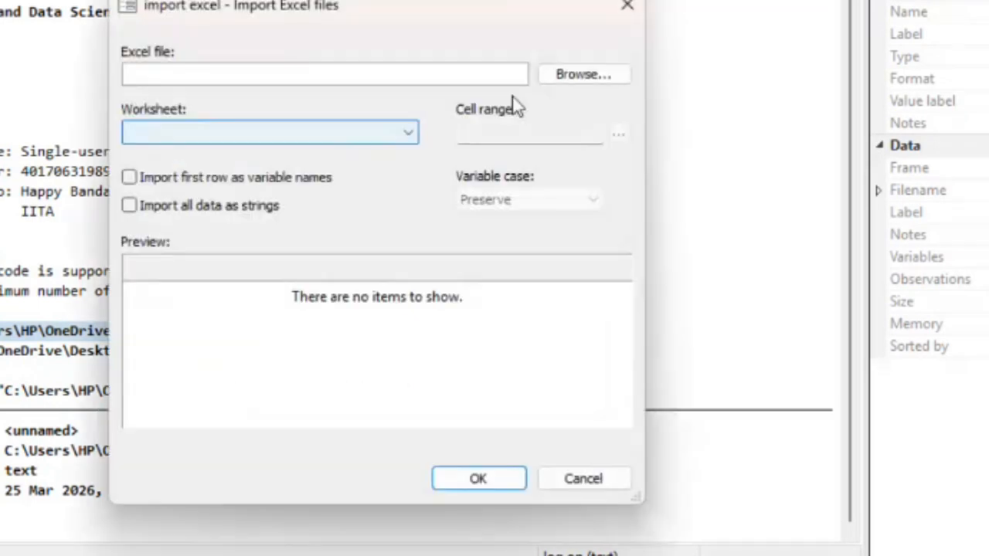
left_click(581, 75)
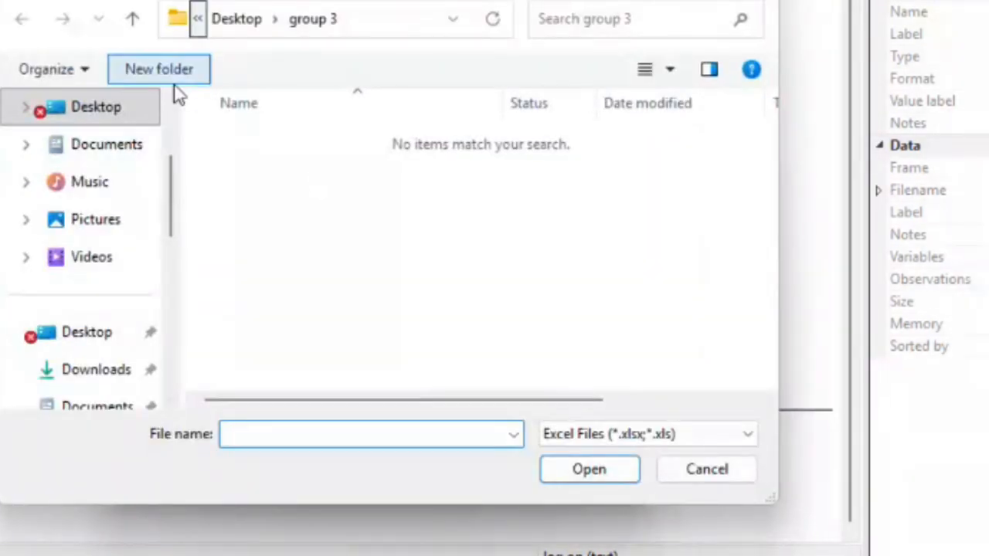
left_click(239, 21)
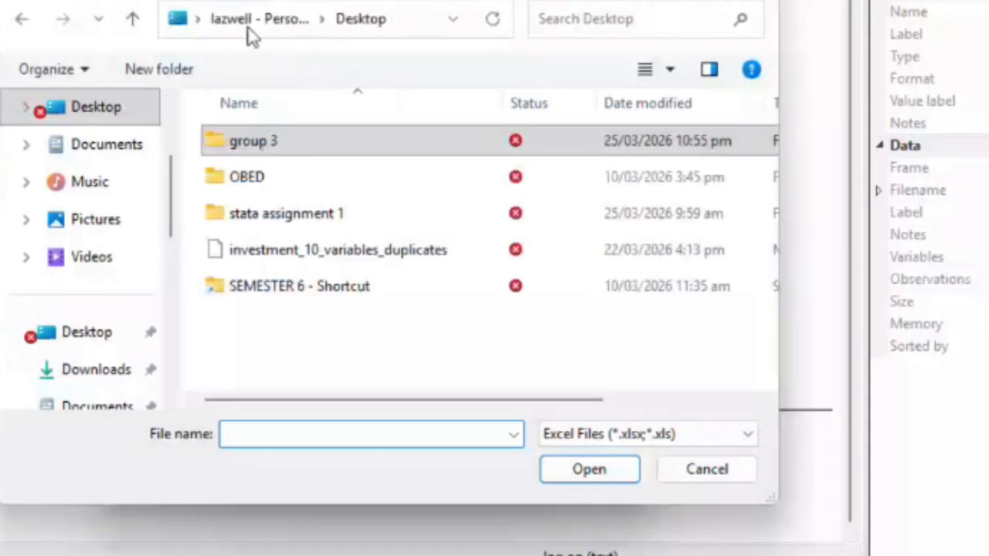
double_click(368, 215)
left_click(334, 147)
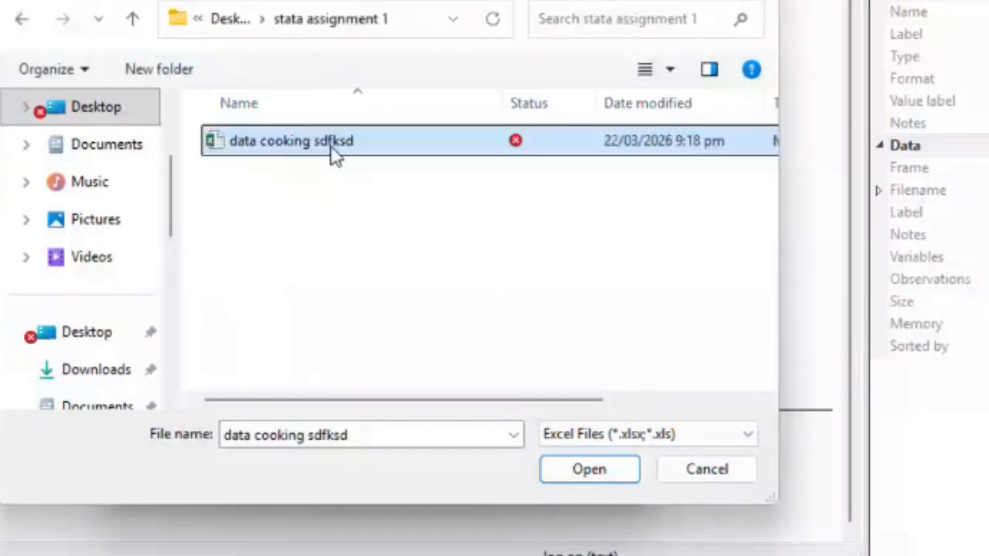
left_click(595, 470)
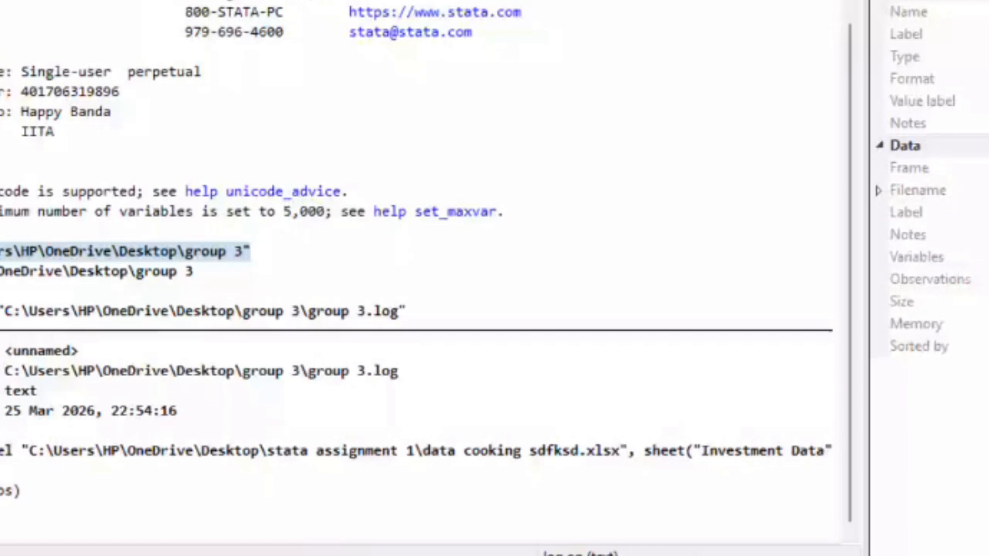
- Describe the imported dataset, then encode string variable A into a new numeric variable named Year
key("Return")
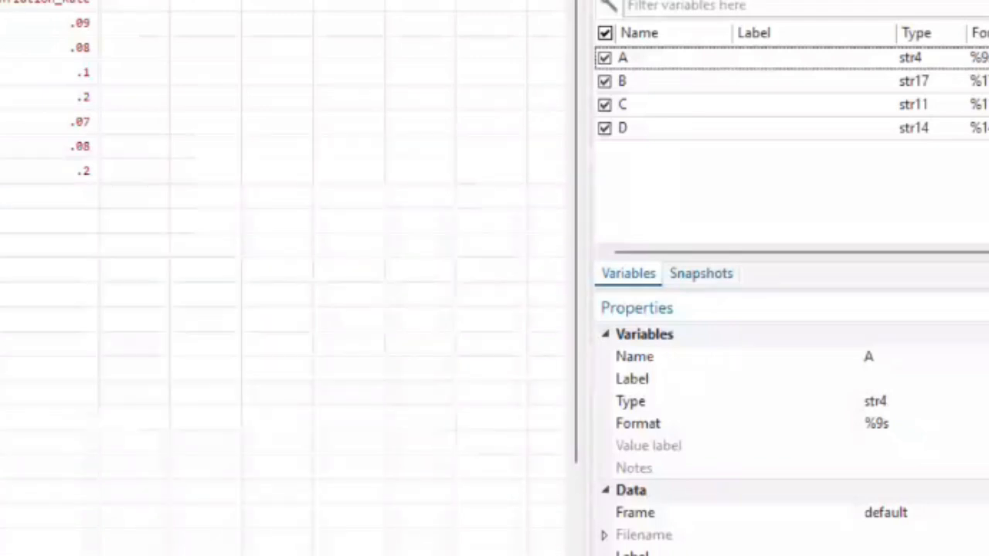
right_click(0, 0)
mouse_move(62, 118)
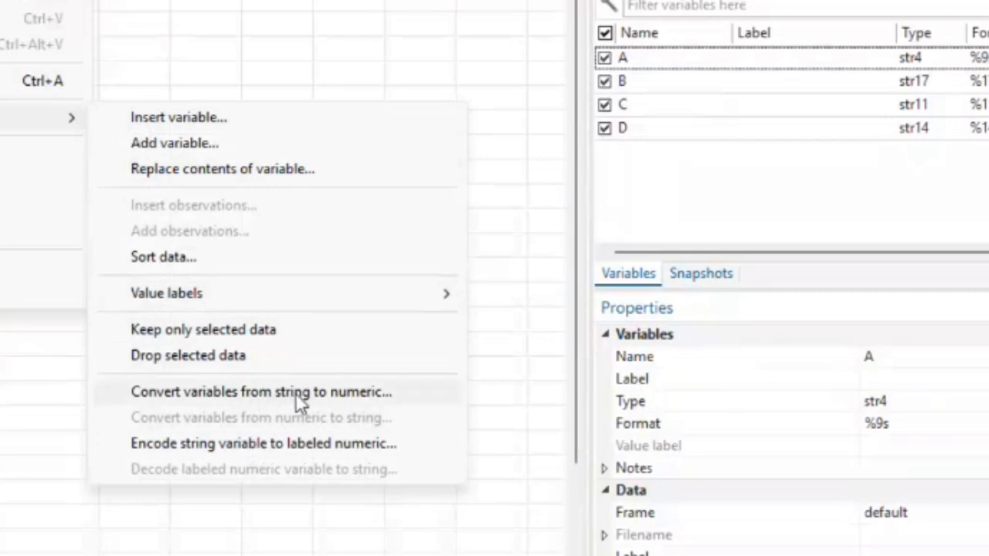
left_click(264, 443)
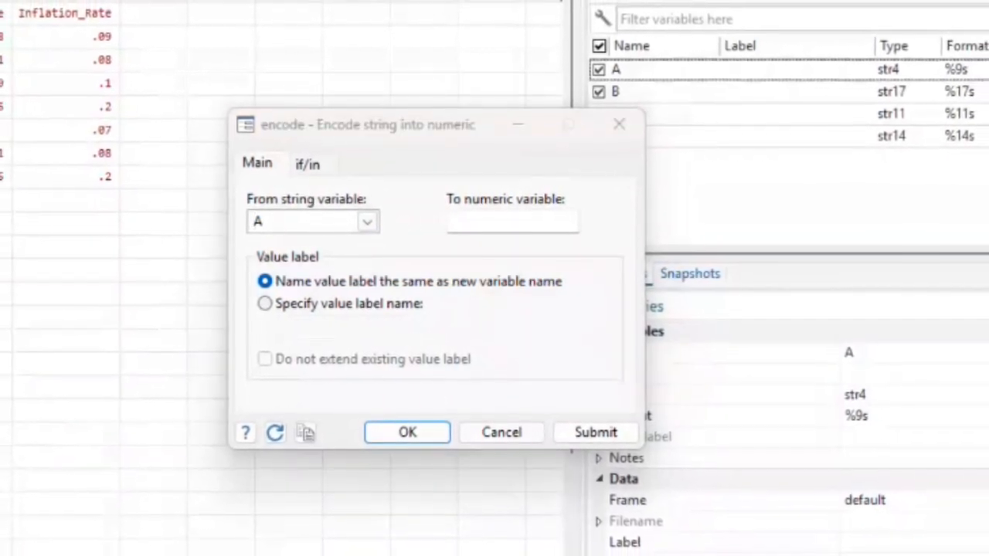
right_click(1, 13)
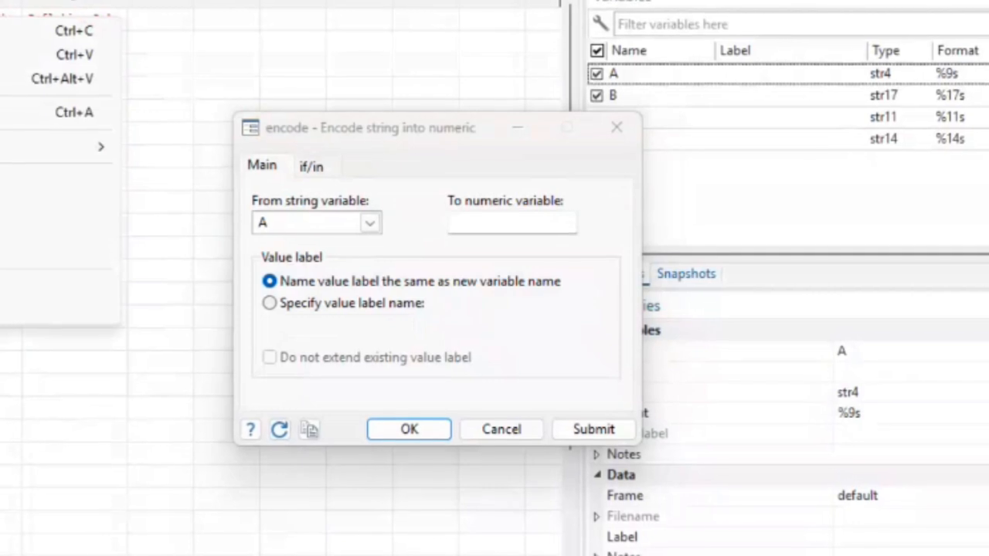
left_click(2, 31)
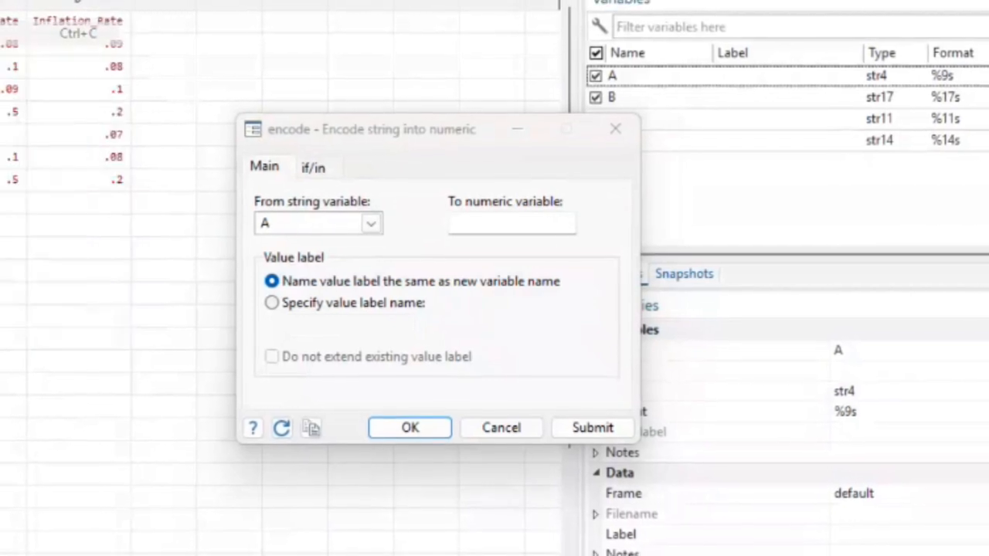
left_click(474, 220)
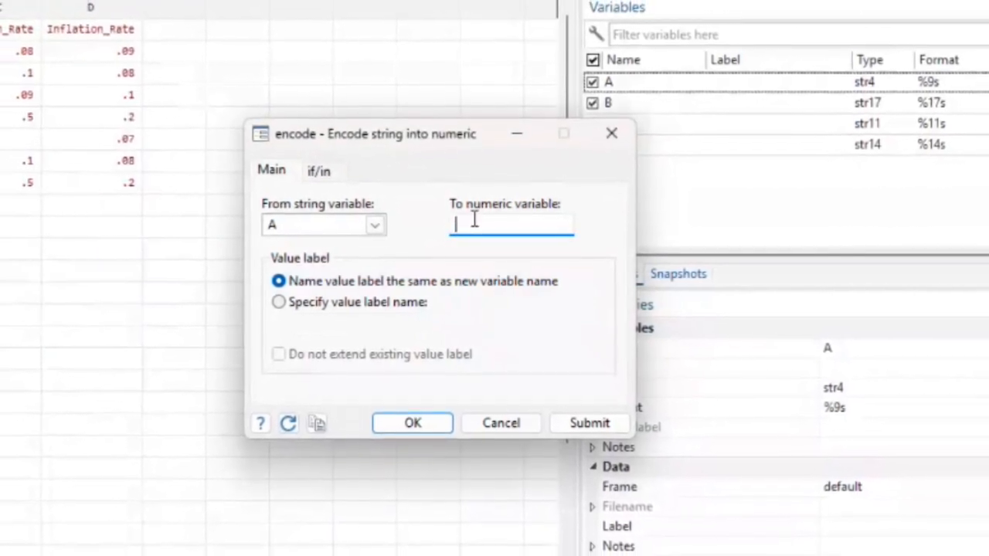
type("Year")
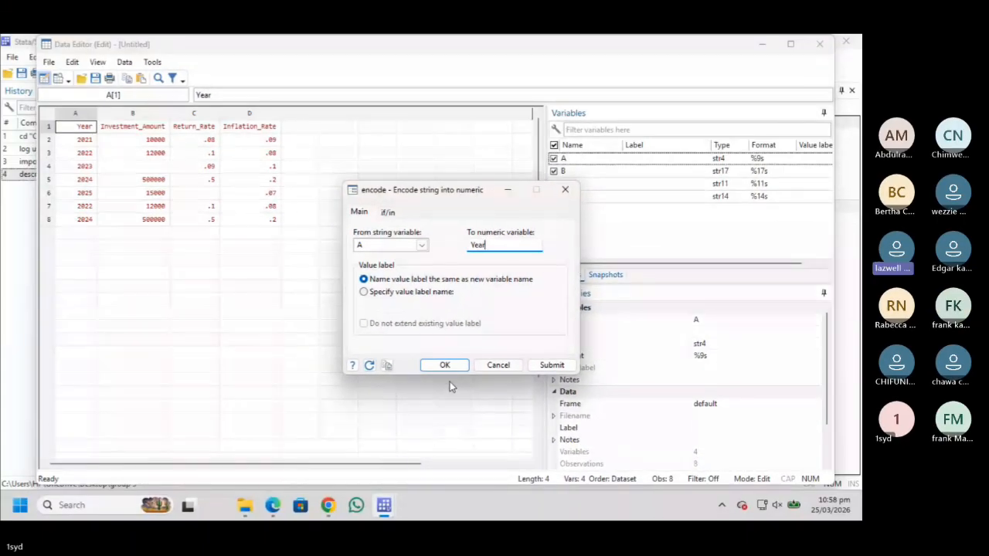
left_click(444, 367)
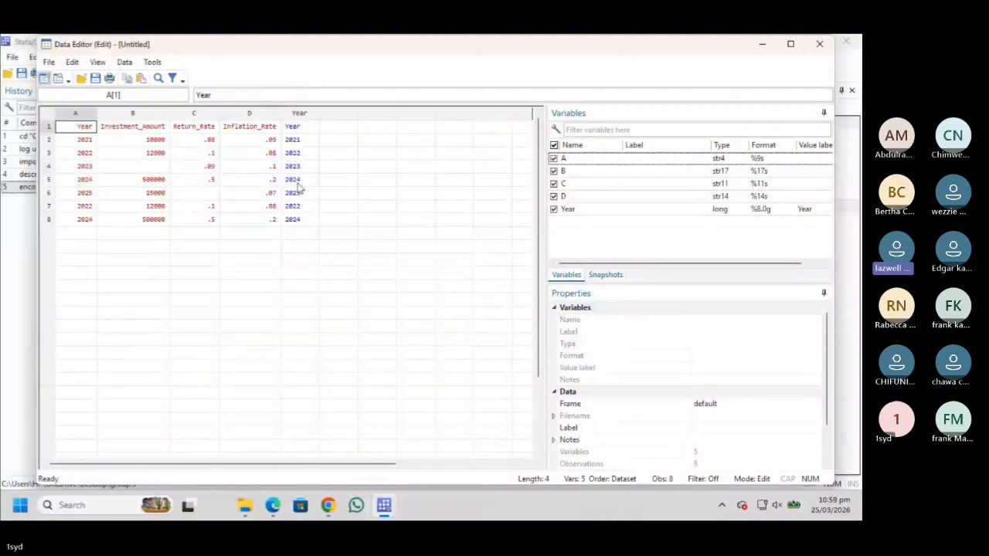
left_click(25, 264)
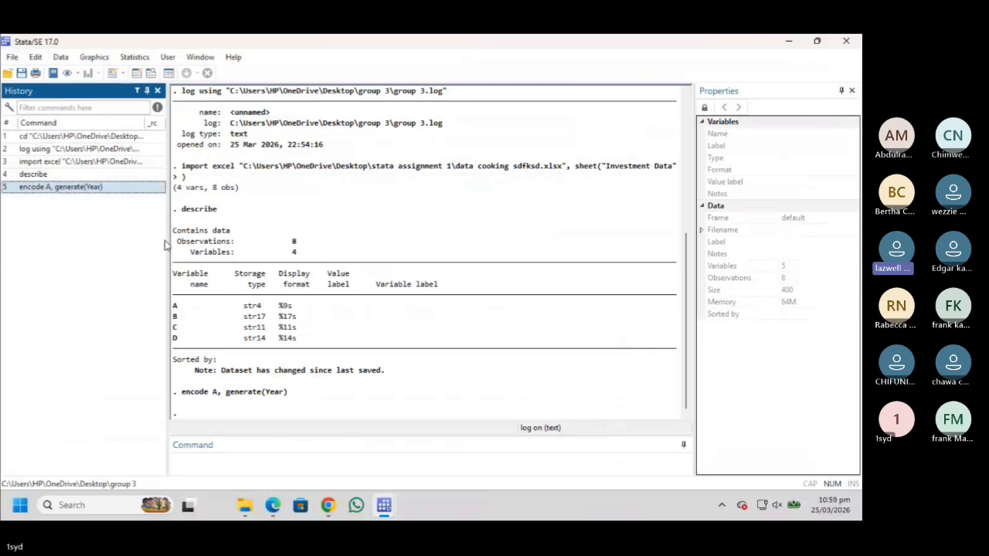
- Encode string variable B into a new numeric variable named Investment_Amount, reusing the text of its first cell as the name
left_click(137, 74)
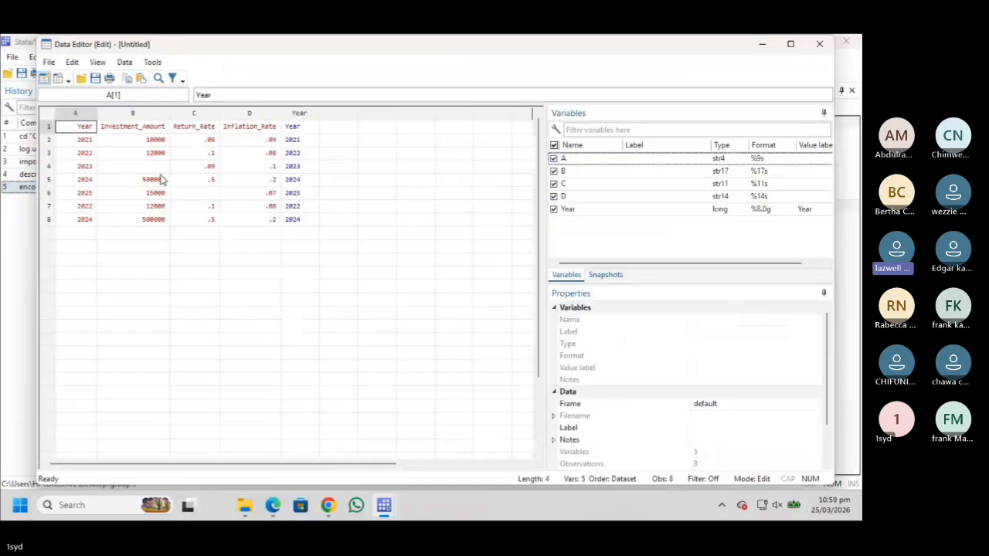
right_click(158, 115)
mouse_move(181, 193)
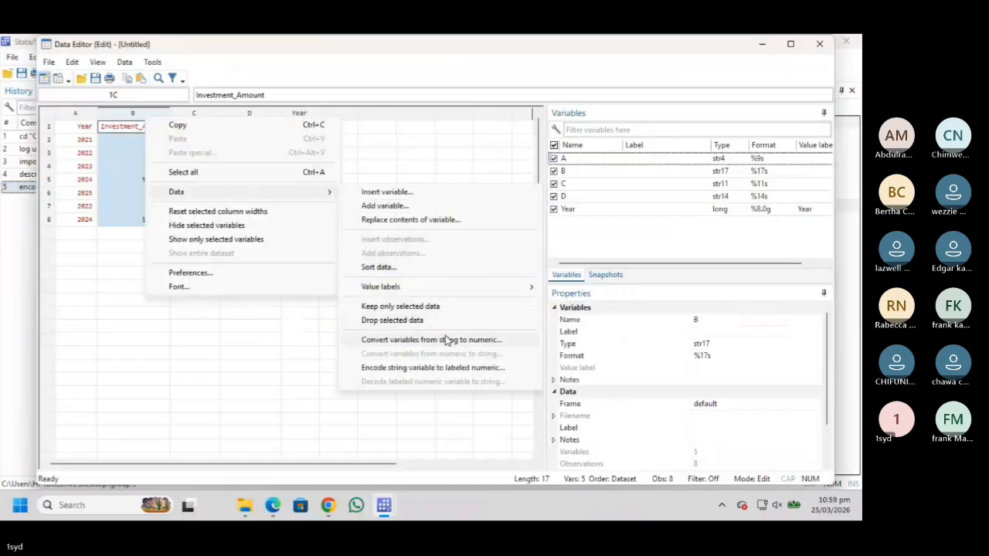
left_click(463, 368)
double_click(500, 243)
key("BackSpace")
right_click(151, 129)
left_click(179, 139)
left_click(495, 245)
key("ctrl+v")
left_click(448, 364)
- Encode string variable C into a new numeric variable named Return_Rate, copying the name from its first cell
left_click(203, 114)
right_click(203, 114)
mouse_move(234, 186)
left_click(490, 360)
double_click(498, 244)
key("BackSpace")
right_click(206, 129)
left_click(248, 141)
left_click(498, 245)
key("ctrl+v")
left_click(445, 365)
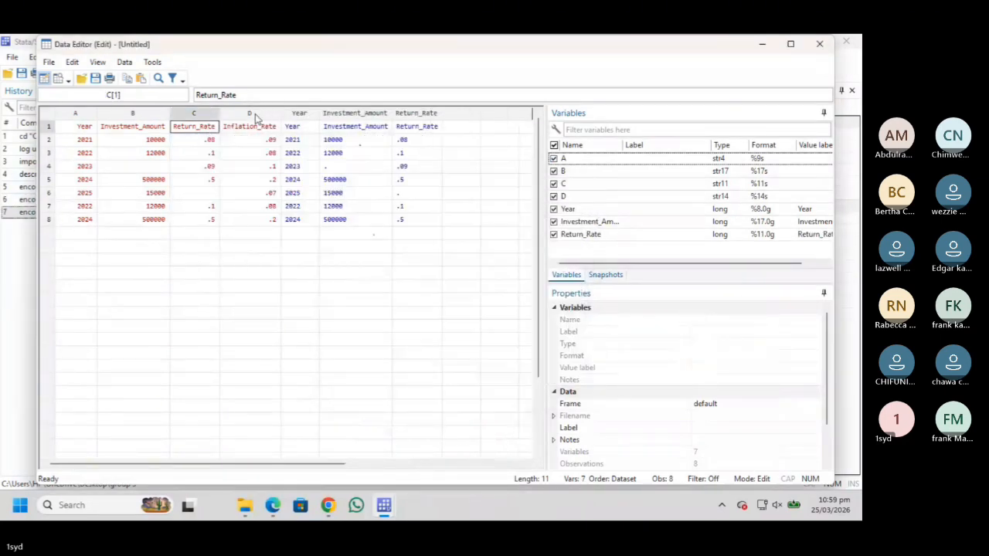
- Encode string variable D into a new numeric variable named Inflation_Rate, copying the name from its first cell
right_click(249, 114)
mouse_move(293, 188)
left_click(495, 361)
left_click(513, 246)
key("BackSpace")
key("BackSpace")
key("BackSpace")
key("BackSpace")
key("BackSpace")
key("BackSpace")
key("BackSpace")
key("BackSpace")
key("BackSpace")
key("BackSpace")
key("BackSpace")
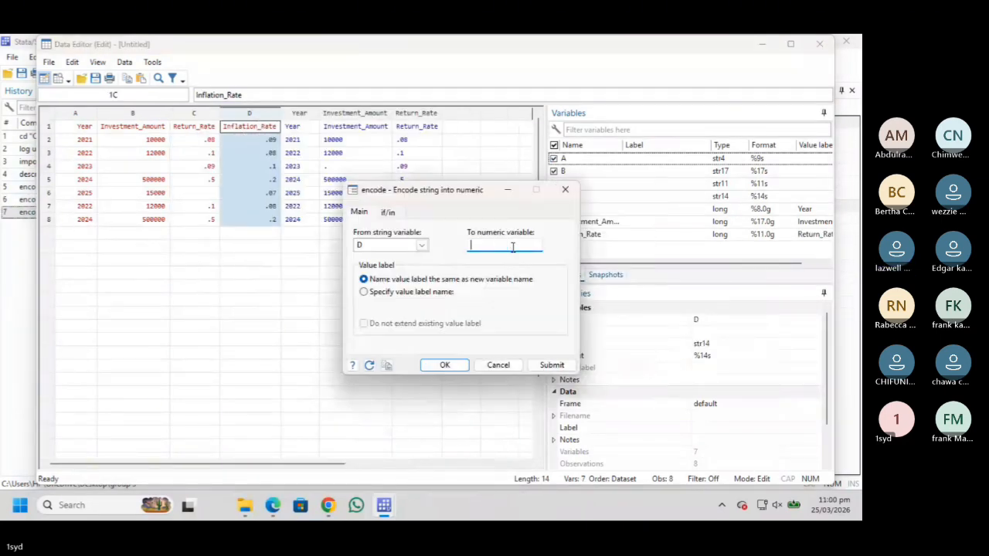
right_click(263, 129)
left_click(293, 140)
left_click(506, 244)
key("ctrl+v")
left_click(445, 364)
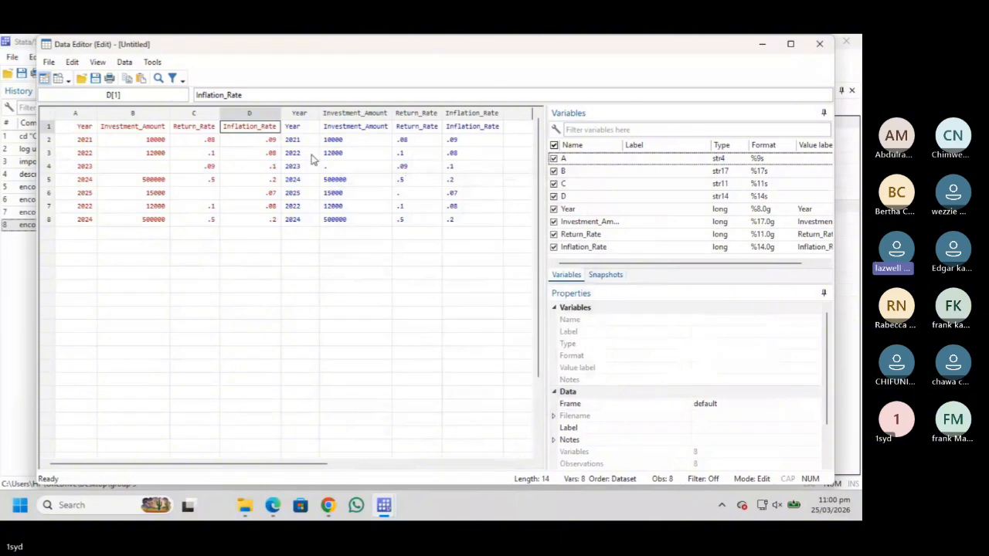
- Check the dataset for missing values with the command misstable summarize
left_click(22, 246)
left_click(255, 461)
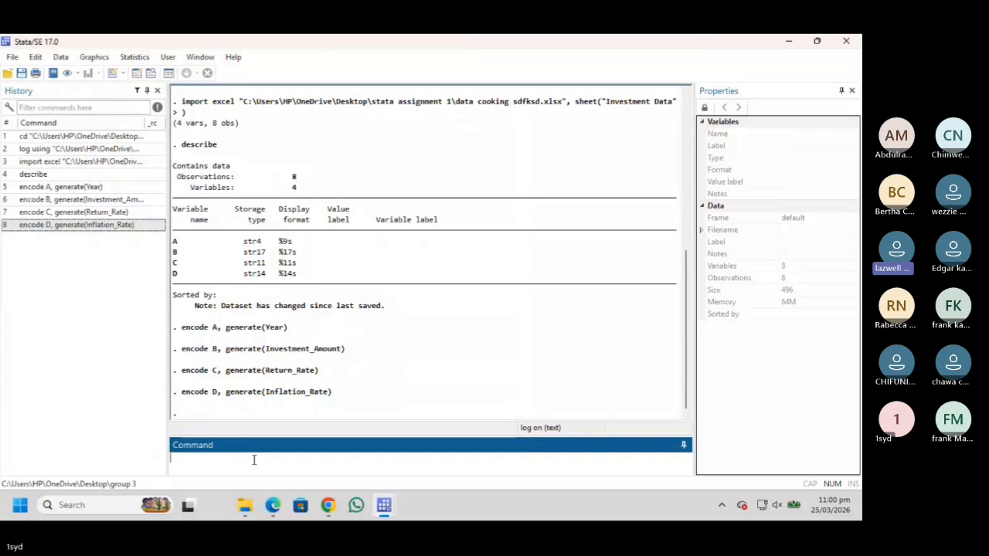
type("misst")
type("le summarize")
key("Return")
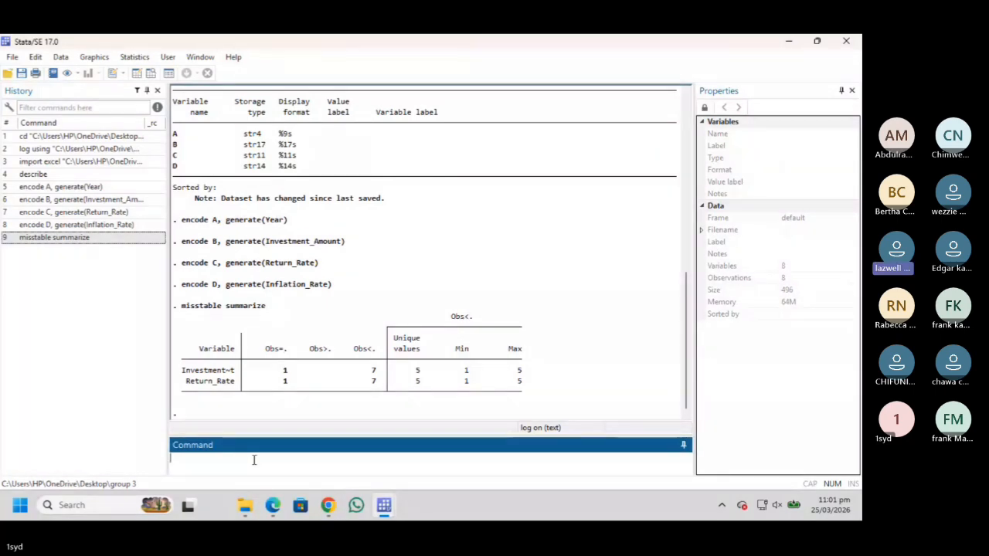
- Create a horizontal box plot of Investment_Amount and minimize the graph window
left_click(94, 57)
left_click(123, 145)
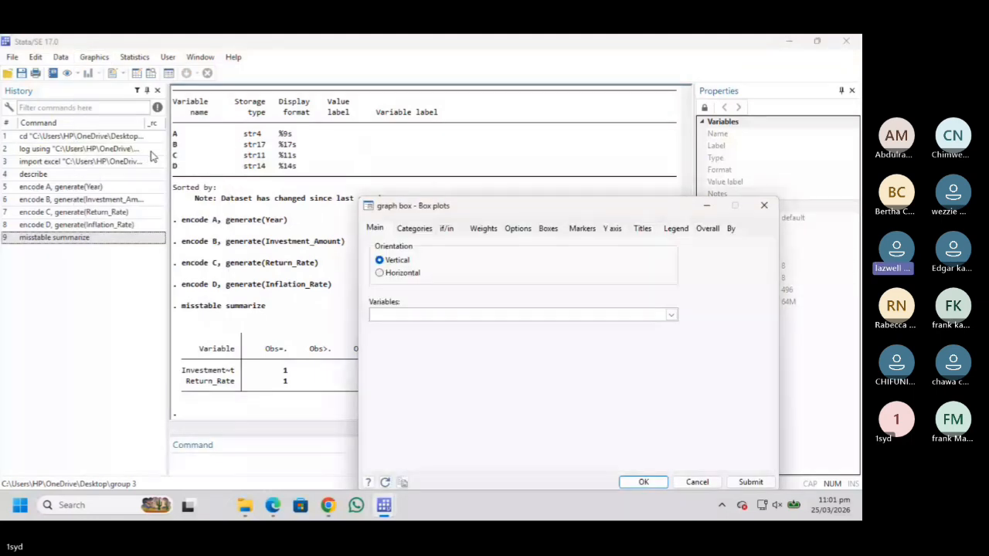
left_click(379, 273)
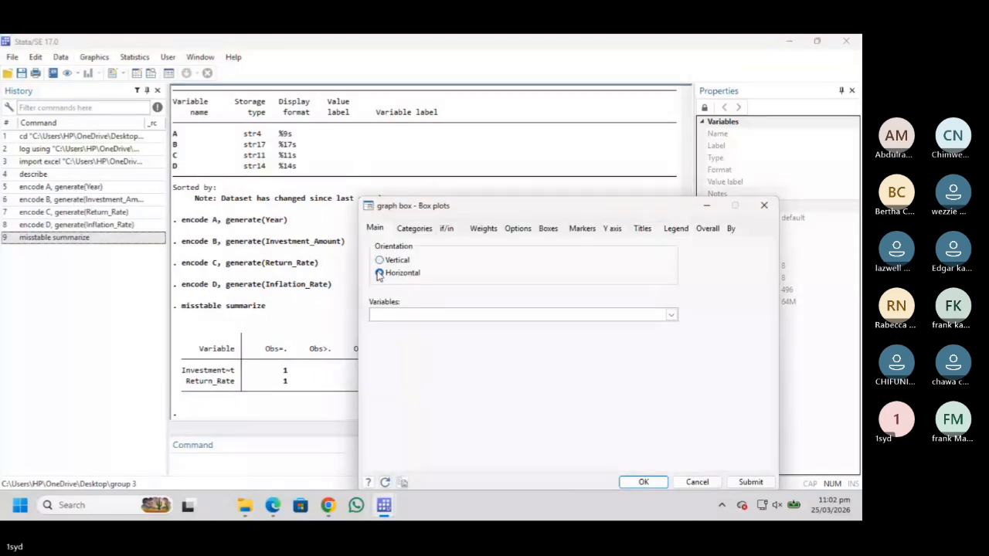
left_click(670, 314)
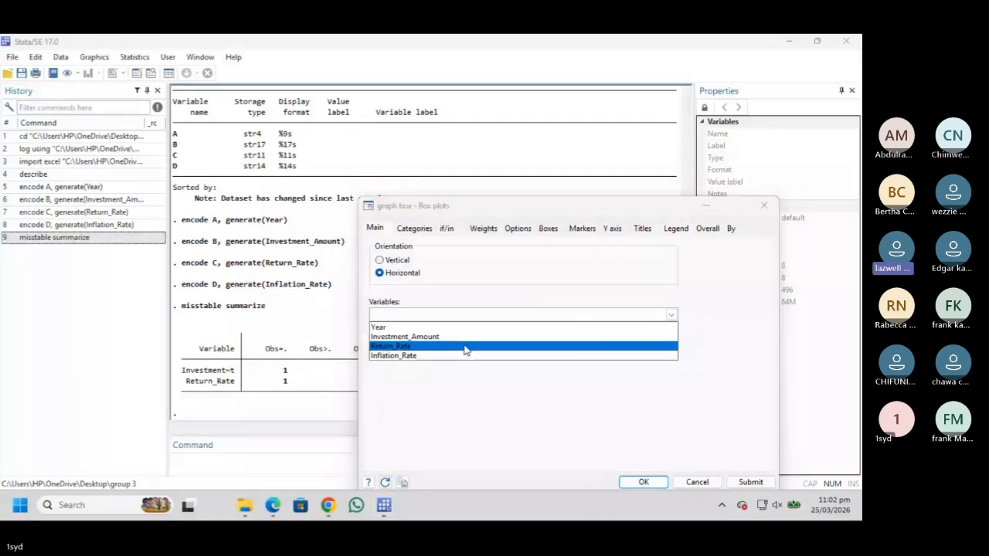
left_click(503, 336)
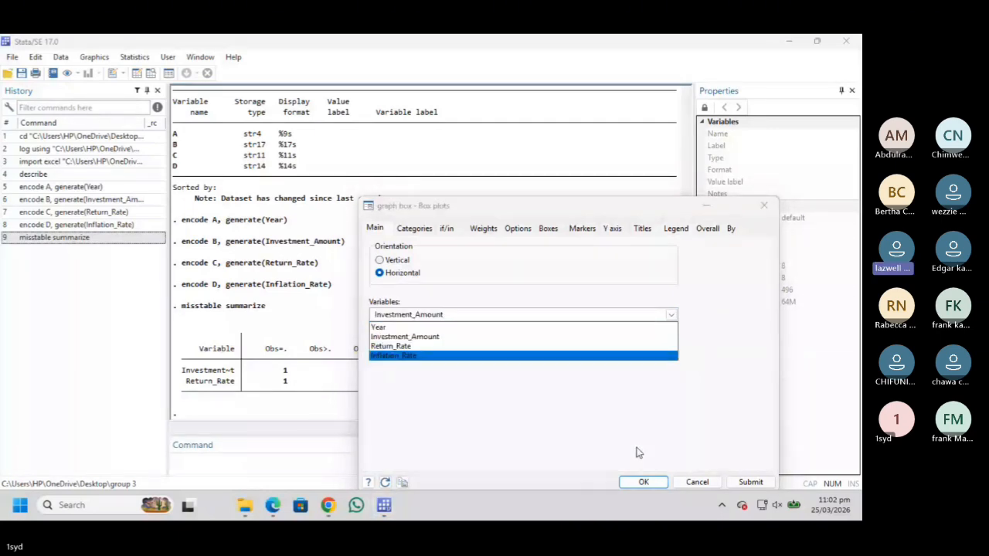
left_click(643, 483)
left_click(643, 483)
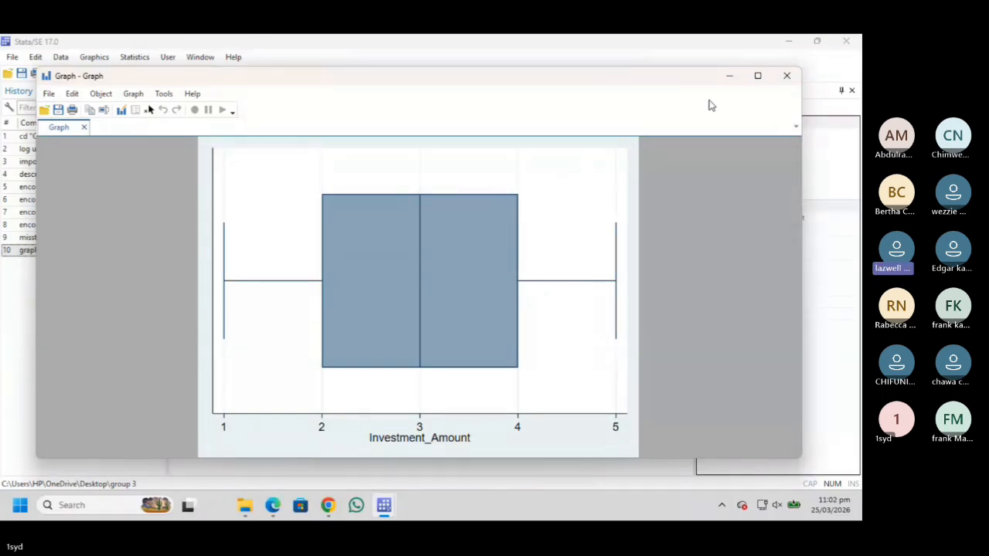
left_click(726, 80)
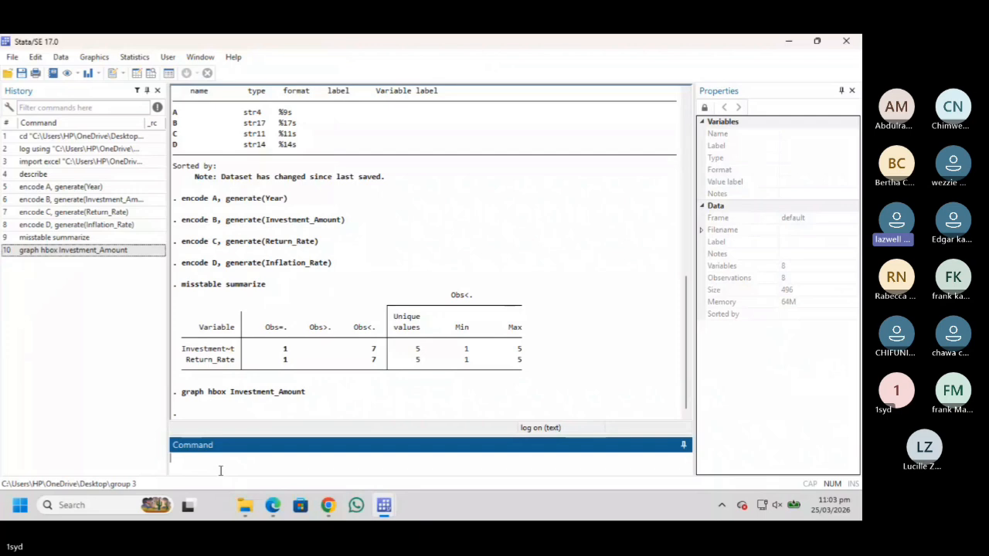
- Delete the observations above 15000 by running drop if Investment_Amount > 15000
type("drop if")
left_click_drag(265, 224, 340, 221)
key("ctrl+c")
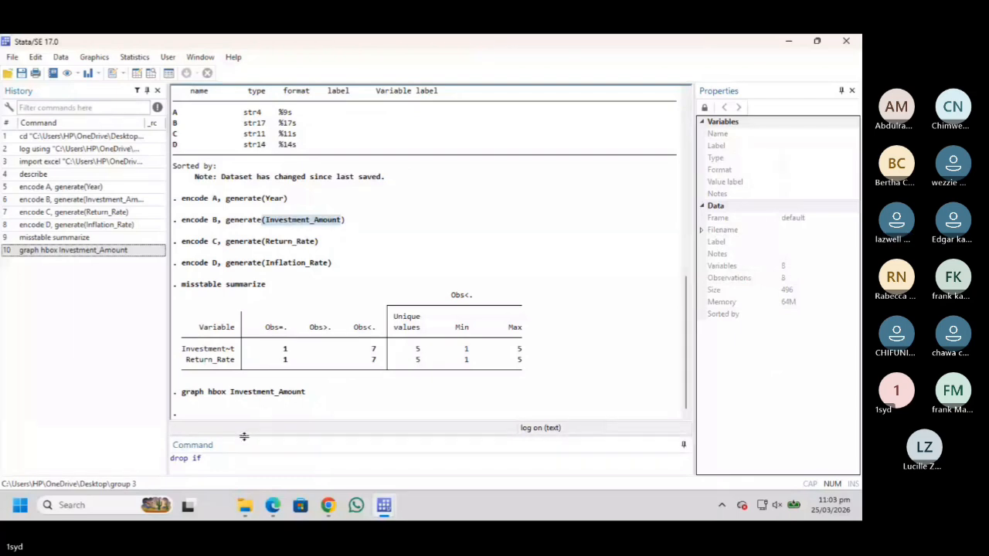
left_click(224, 462)
key("ctrl+v")
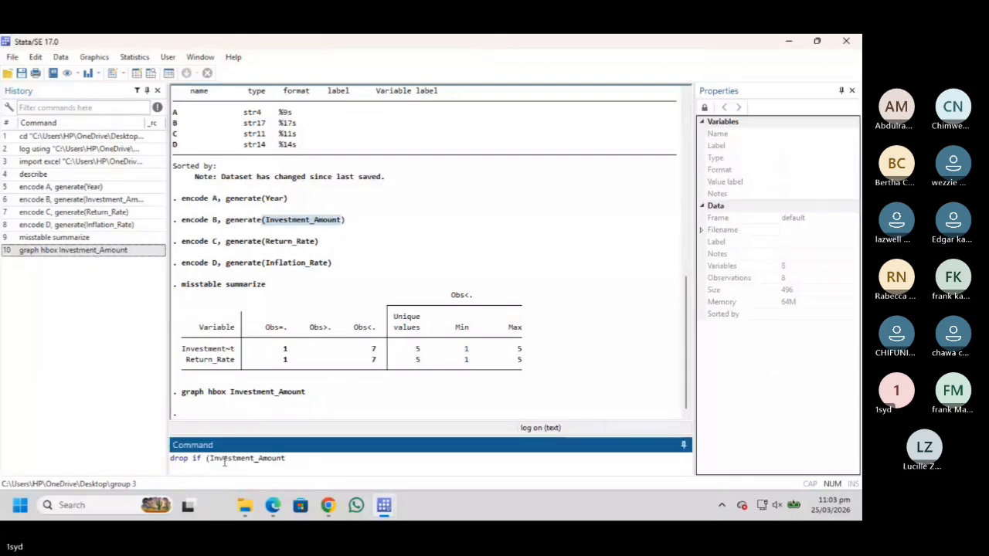
left_click(209, 461)
key("BackSpace")
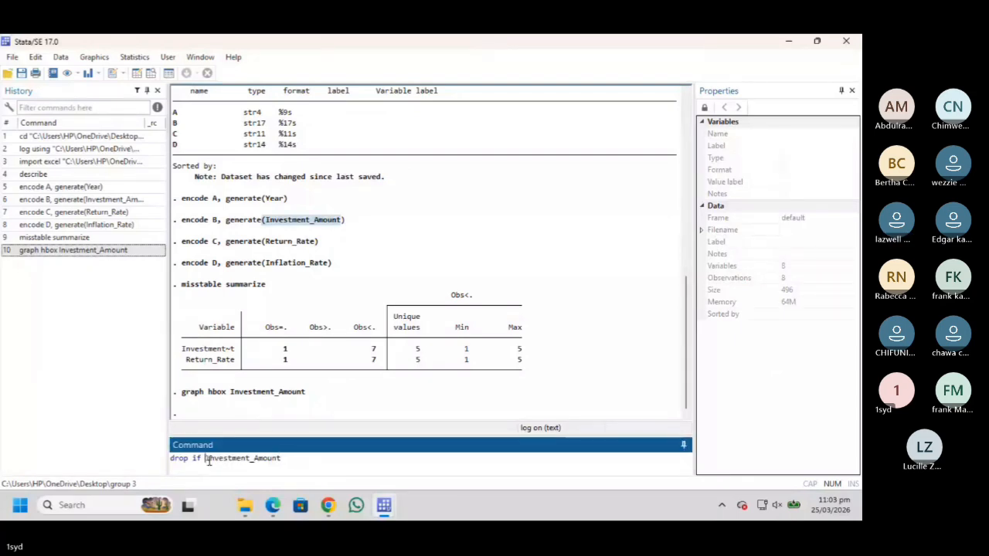
left_click(296, 459)
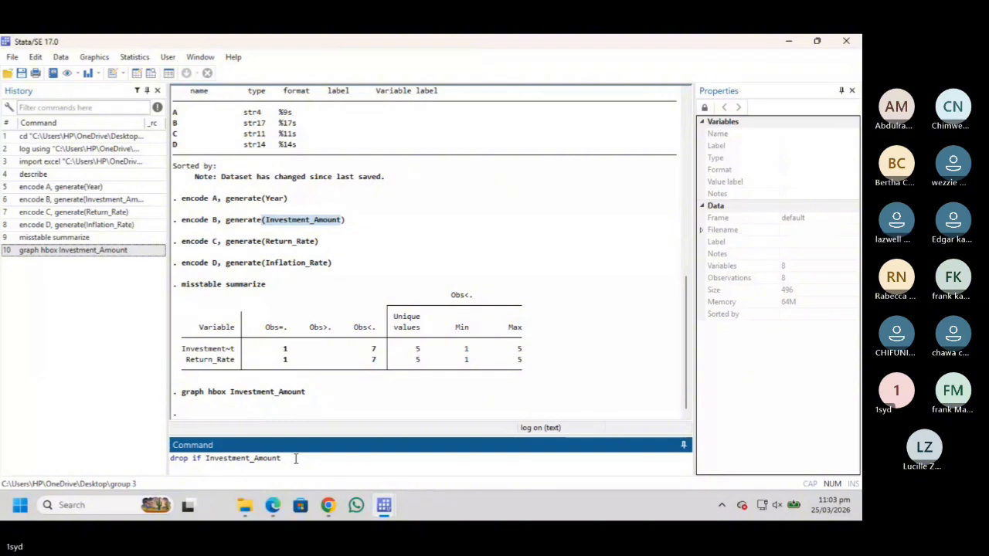
type(">")
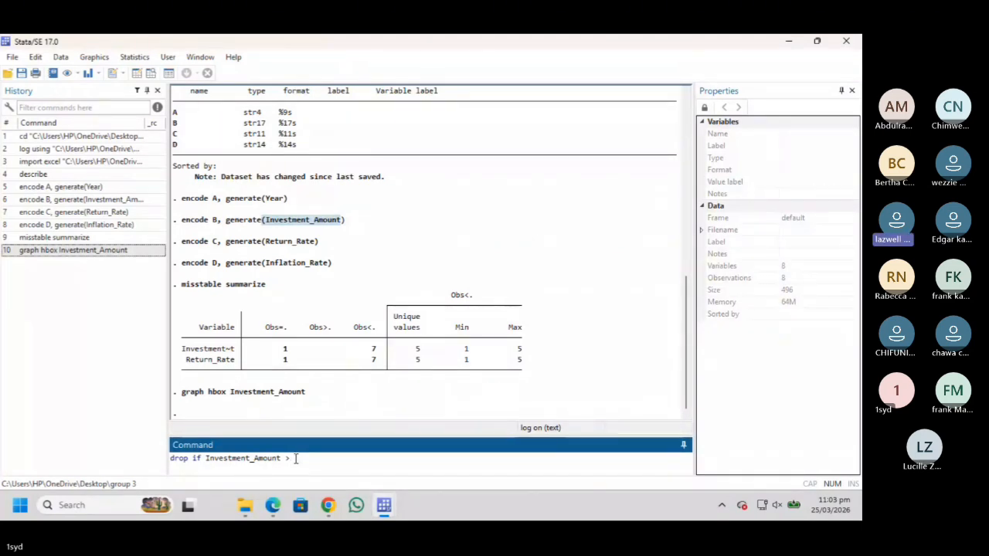
type(" 15000")
key("Return")
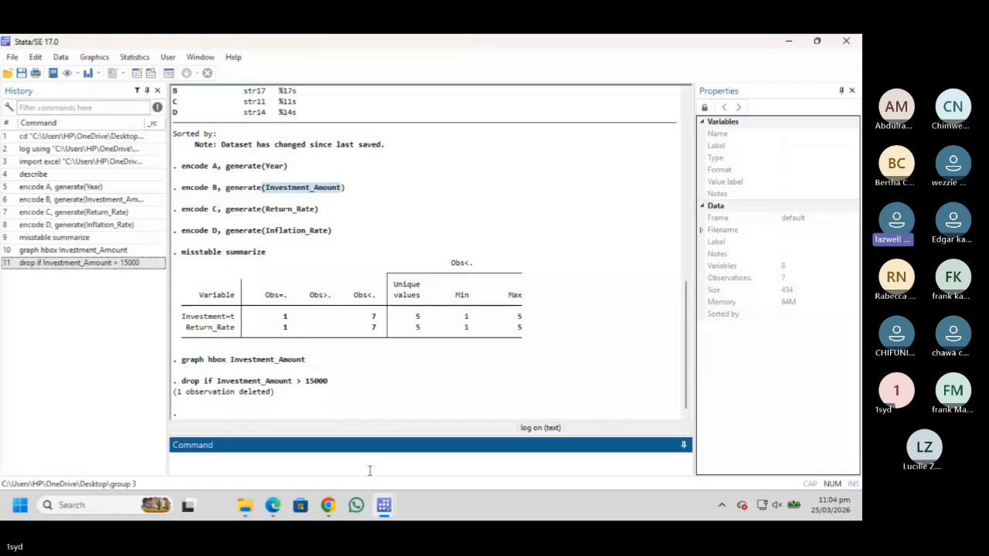
- List duplicate observations across all variables with the command duplicates list
type("du")
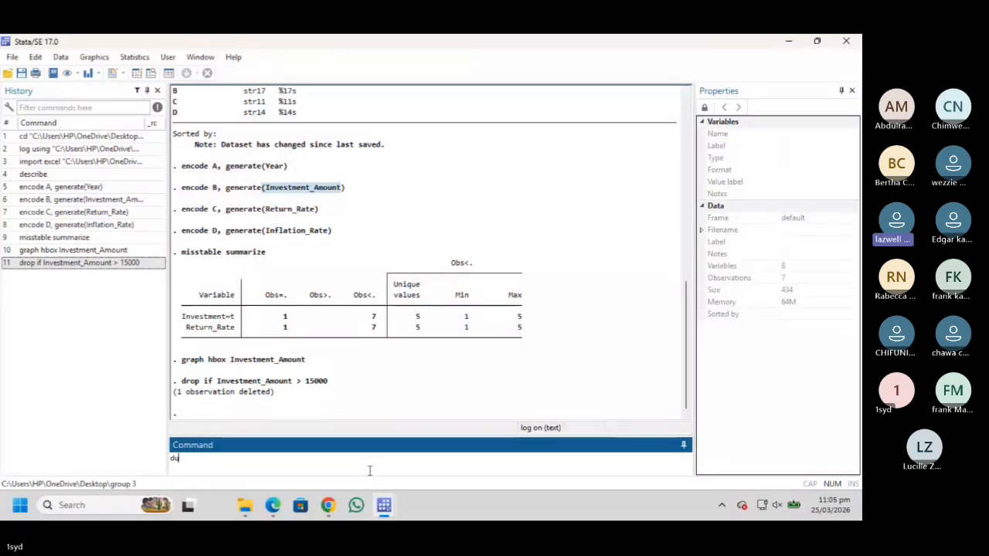
type("plicates ")
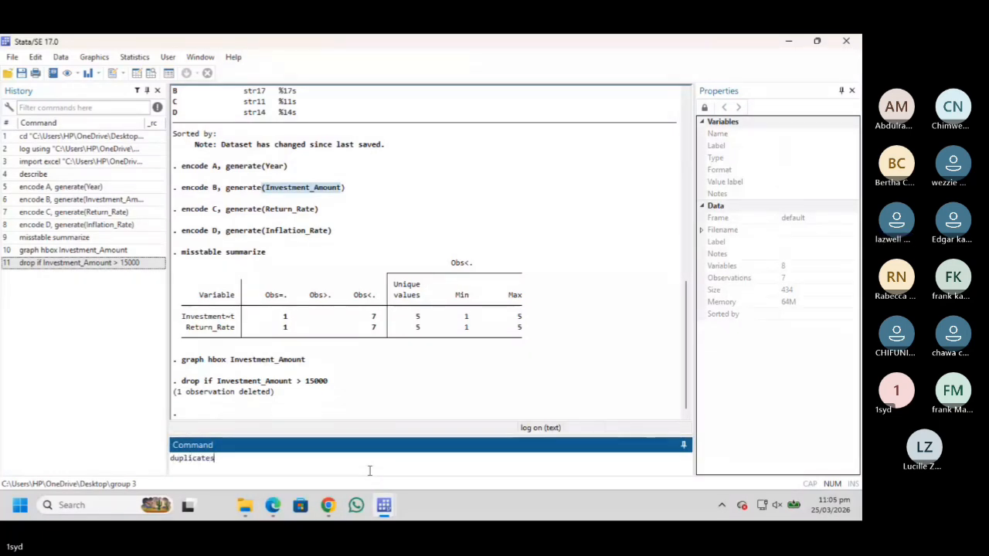
type("list")
key("Return")
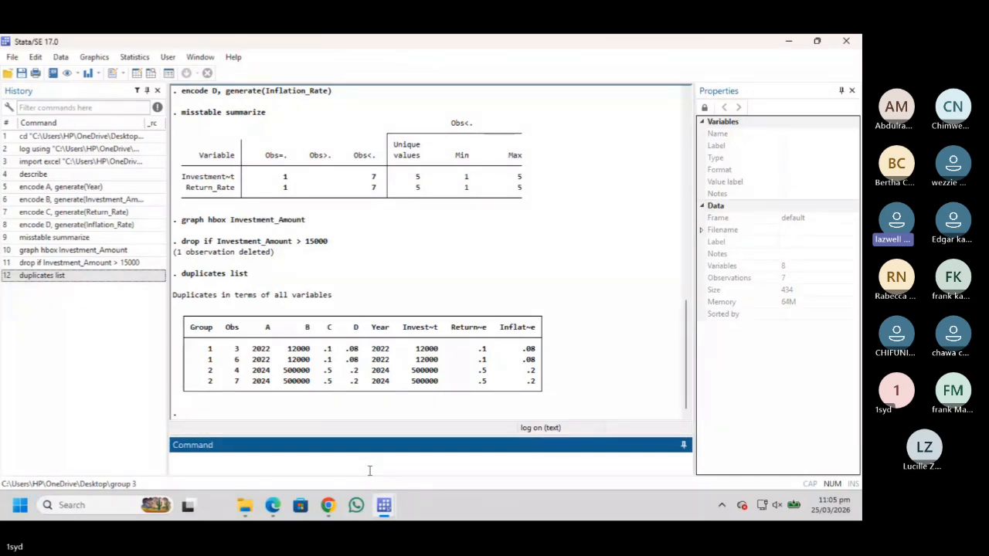
- Begin a duplicates drop command with Investment_Amount, without the opening parenthesis, as the first variable
type("du")
type("pl")
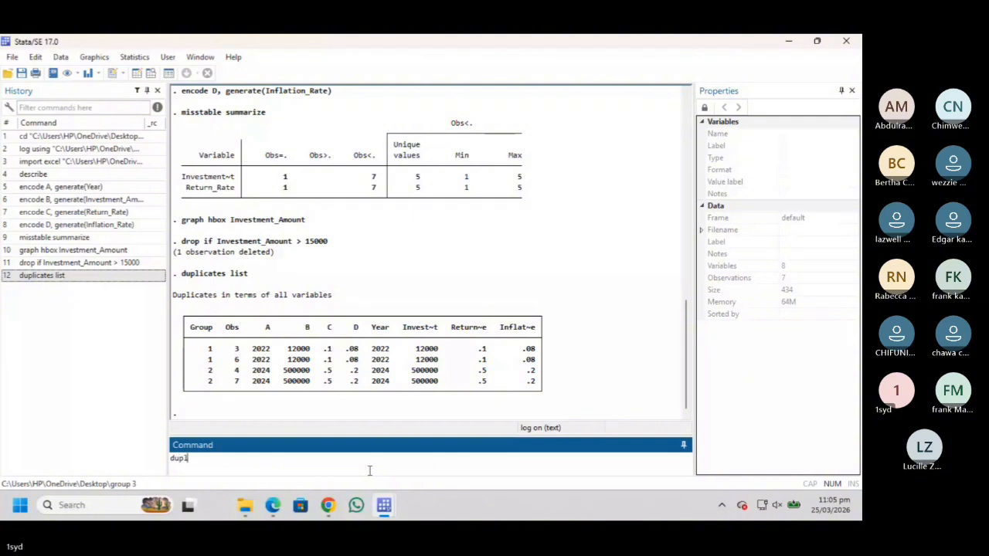
type("icates drop")
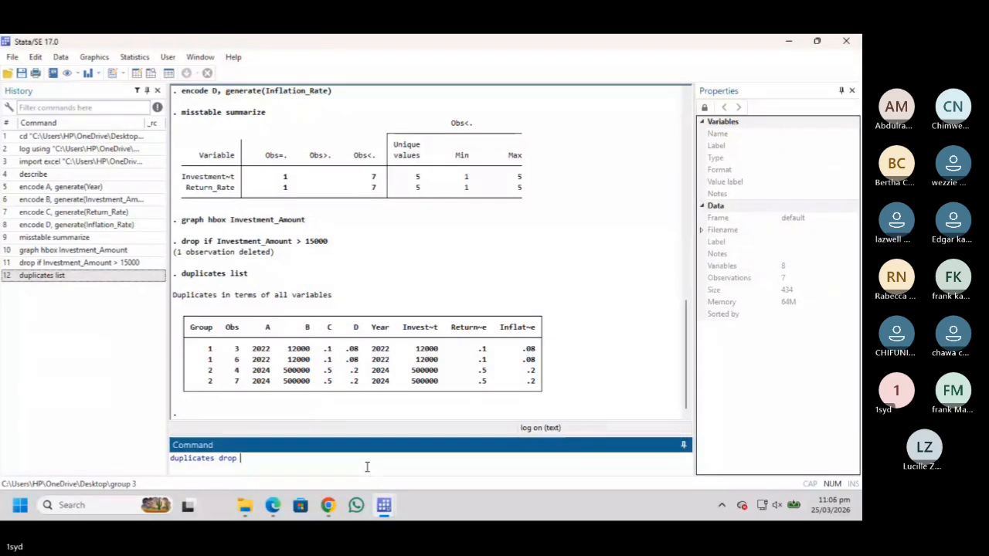
key("ctrl+v")
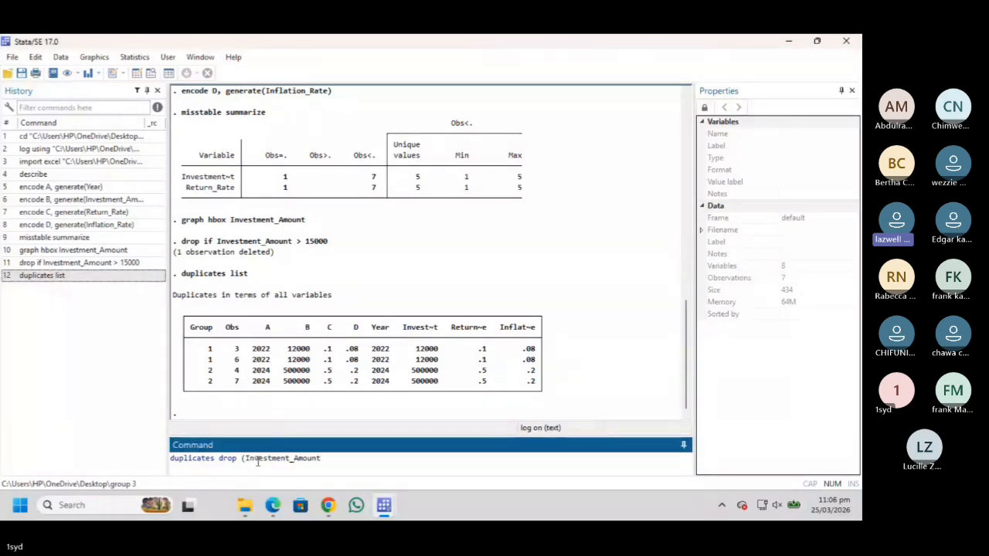
left_click(246, 458)
key("BackSpace")
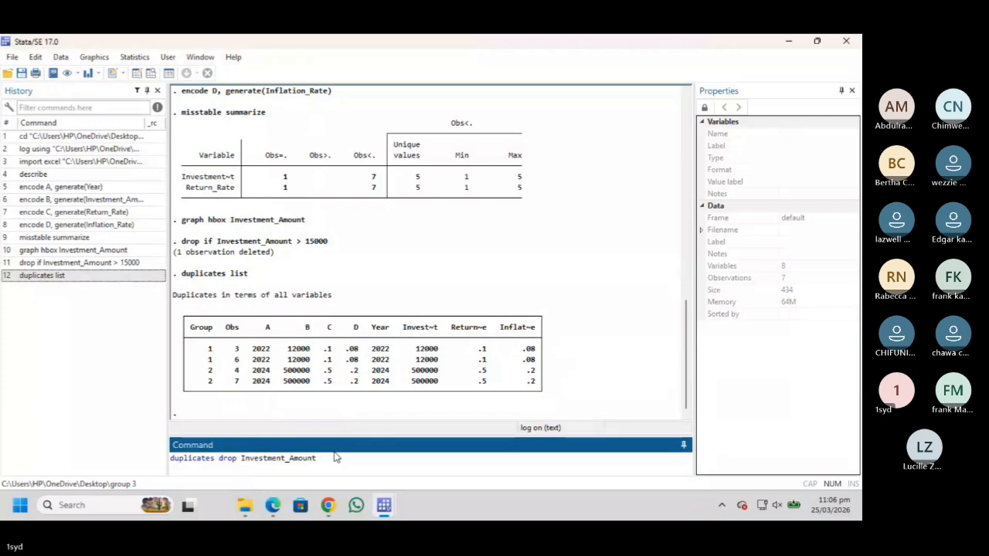
- Add Return_Rate and Inflation_Rate to the duplicates drop command's variable list, copying the names from the earlier encode commands
scroll(301, 342, "up", 7)
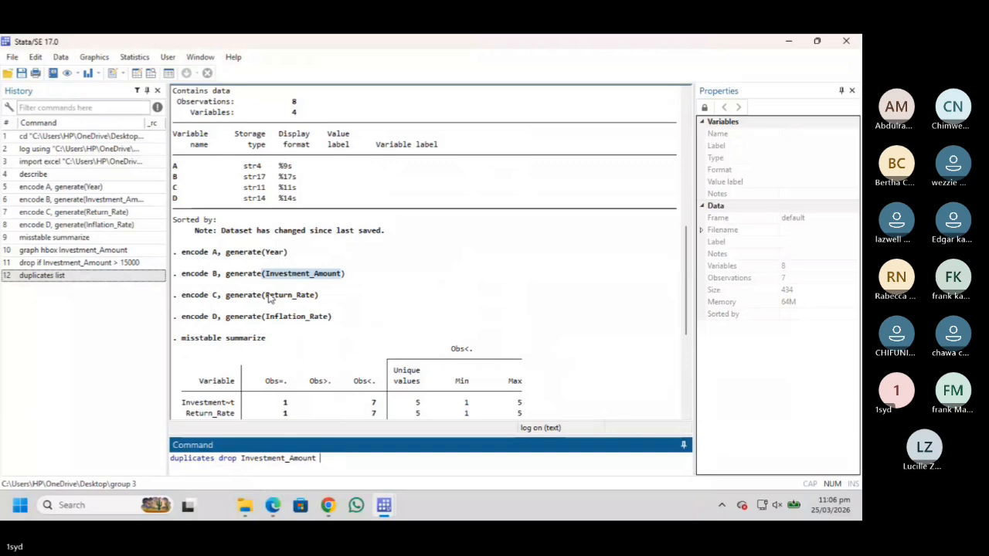
left_click_drag(267, 297, 313, 303)
key("ctrl+c")
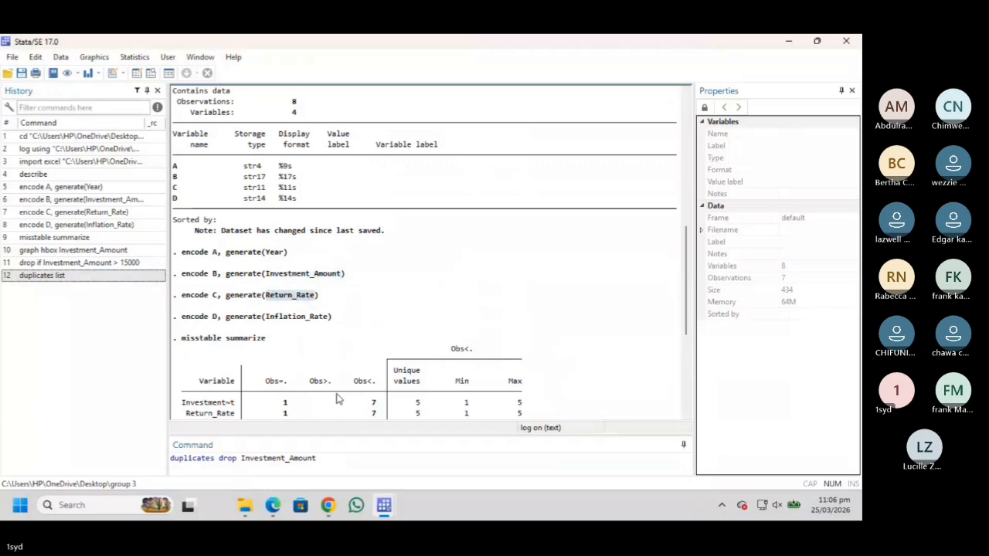
left_click(326, 456)
key("ctrl+v")
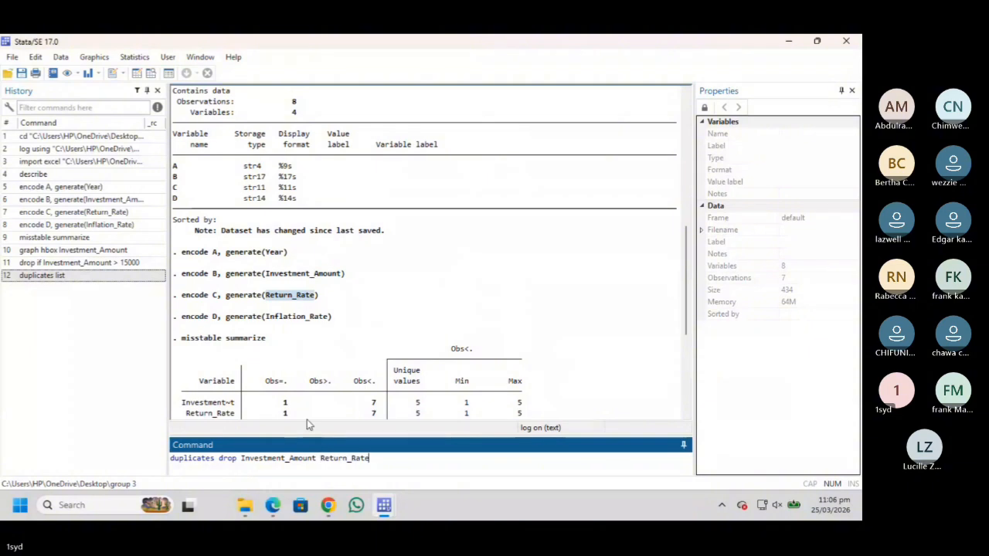
left_click(268, 320)
left_click_drag(268, 319, 325, 320)
key("ctrl+c")
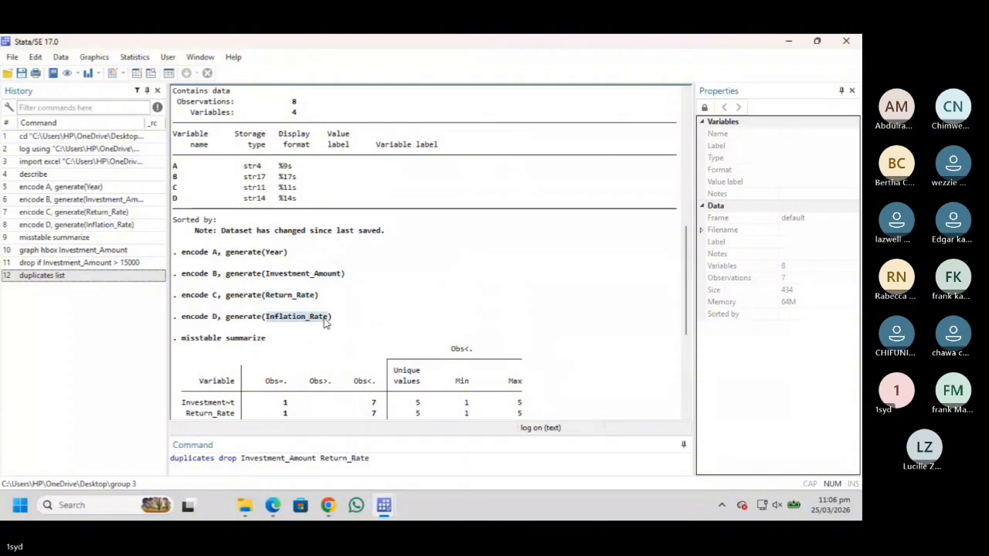
left_click(385, 458)
key("ctrl+v")
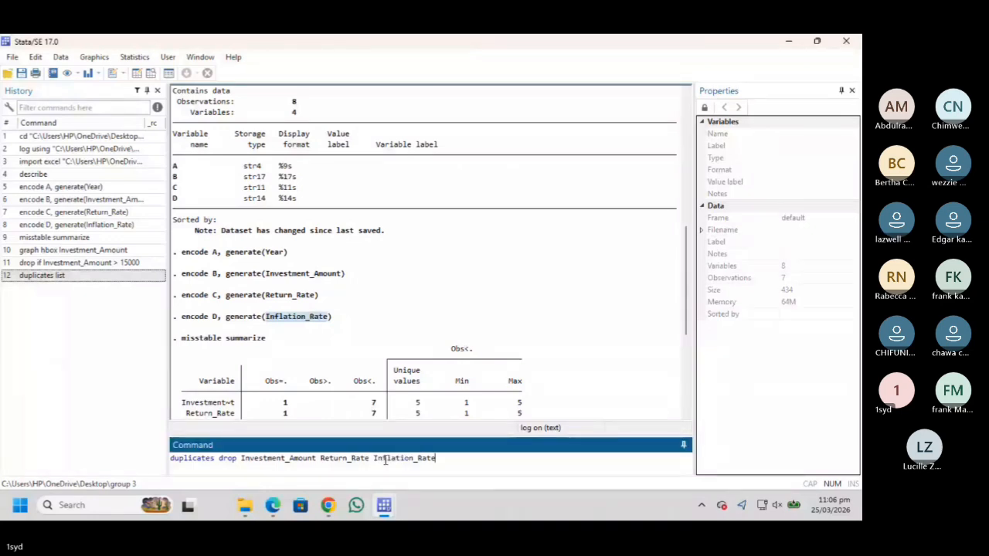
- Complete the duplicates drop command with the force option and run it
type(", fo")
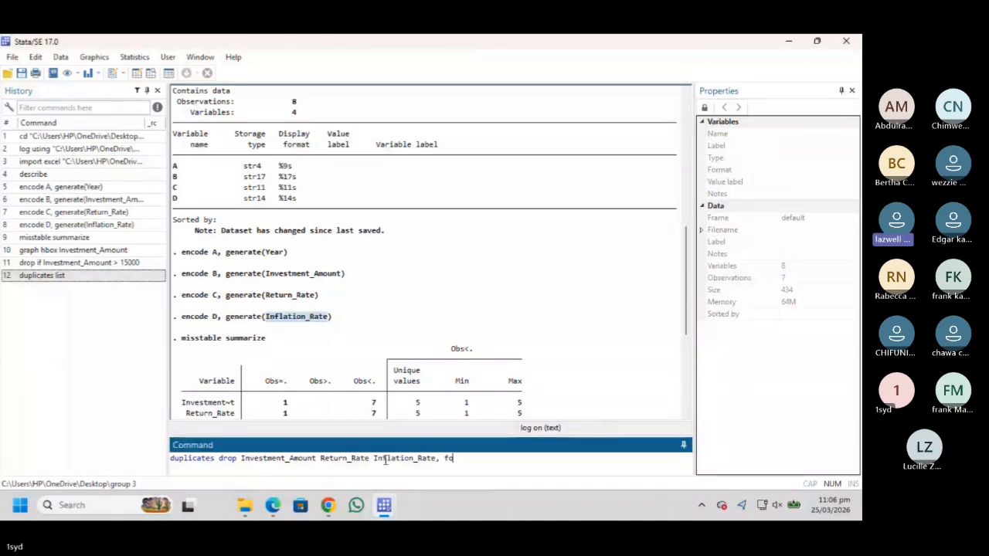
type("rce")
key("Return")
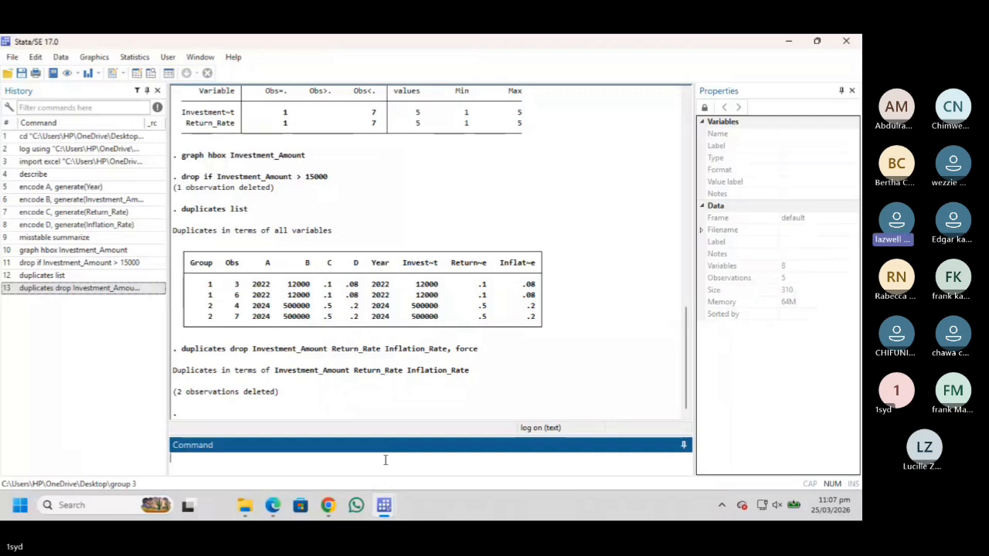
- Produce descriptive statistics for all variables with the command summarize
type("summarize")
key("Return")
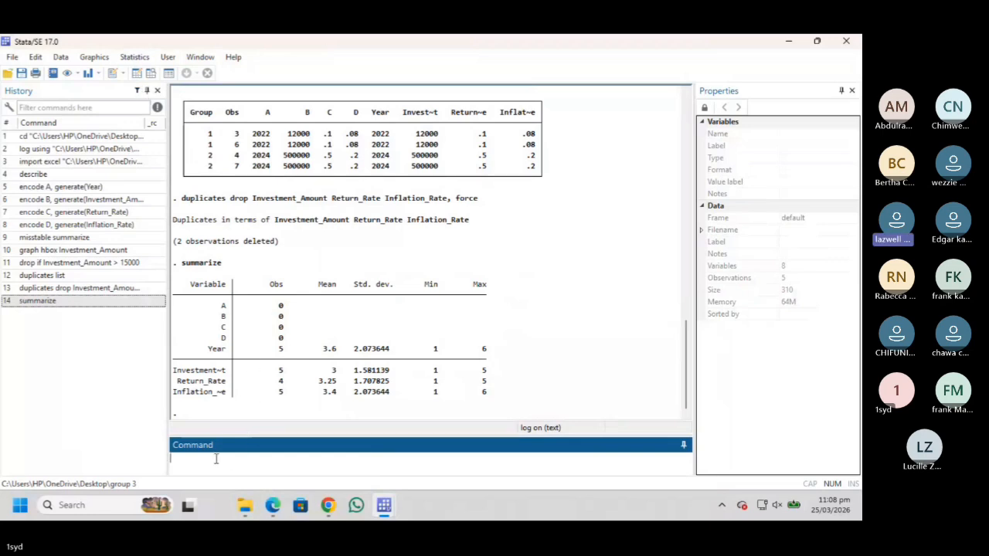
- Run a linear regression with Return_Rate as the dependent variable and Investment_Amount and Inflation_Rate as the independent variables
left_click(139, 61)
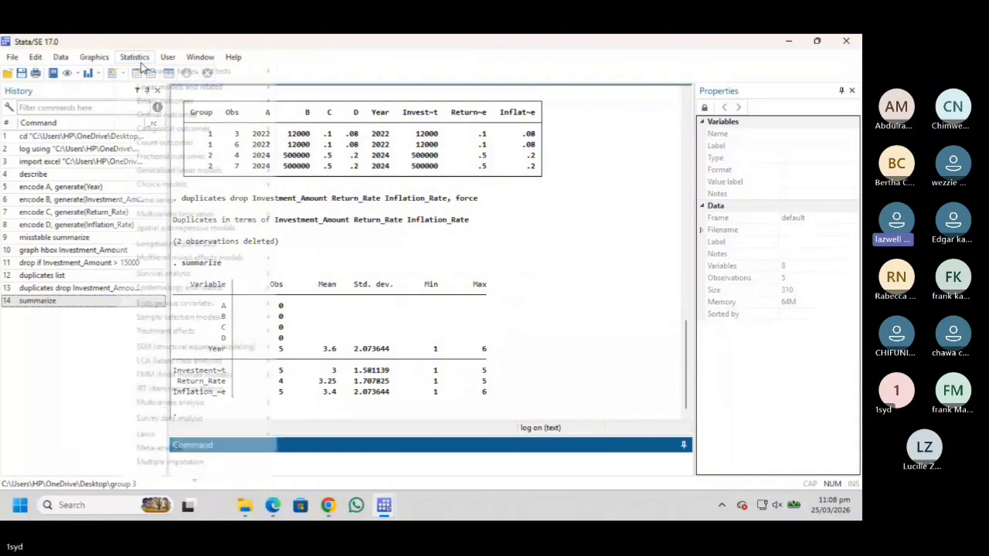
mouse_move(184, 90)
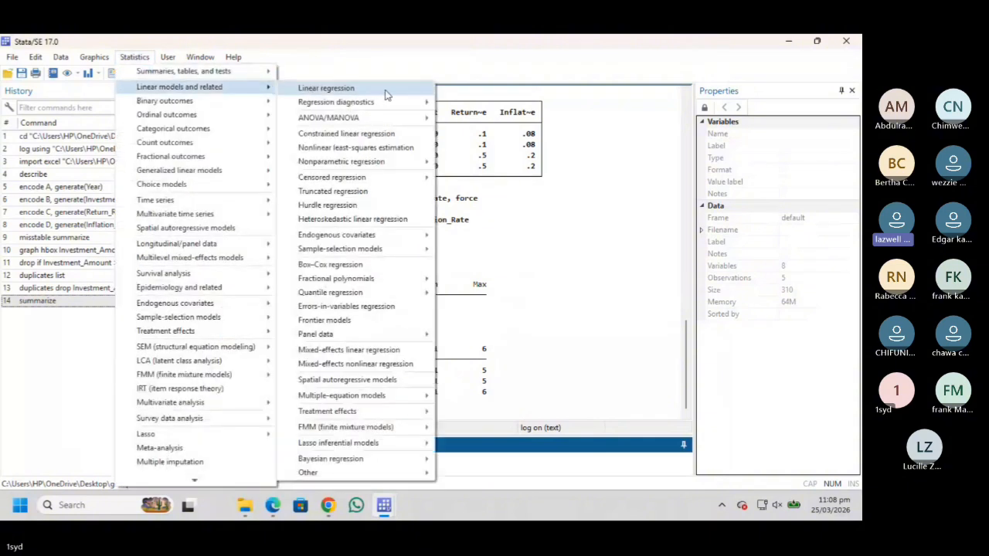
left_click(399, 94)
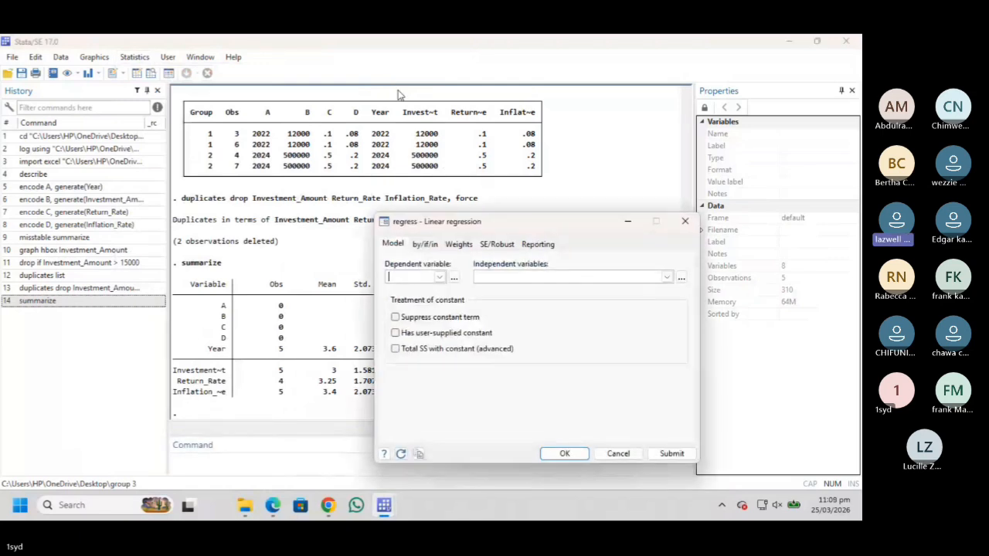
left_click(439, 277)
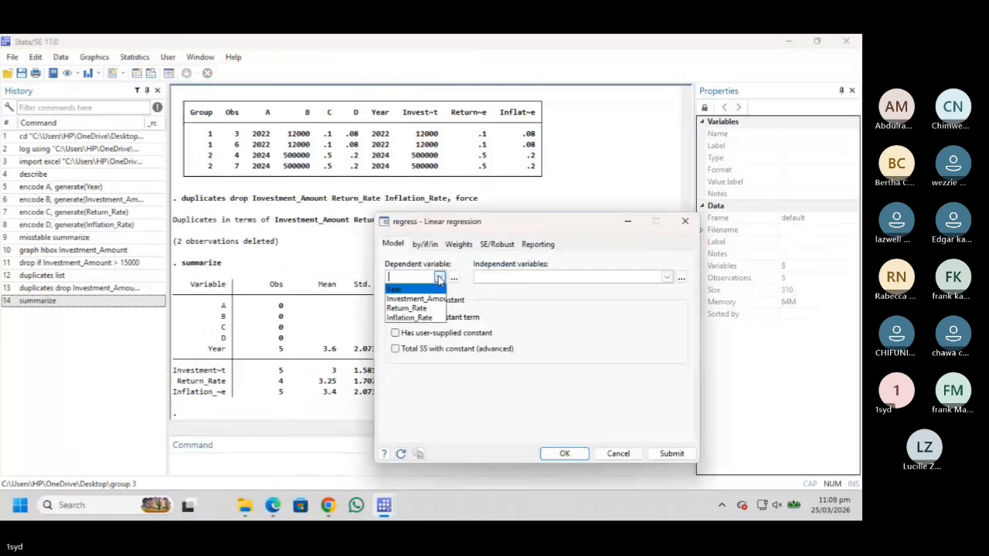
left_click(416, 309)
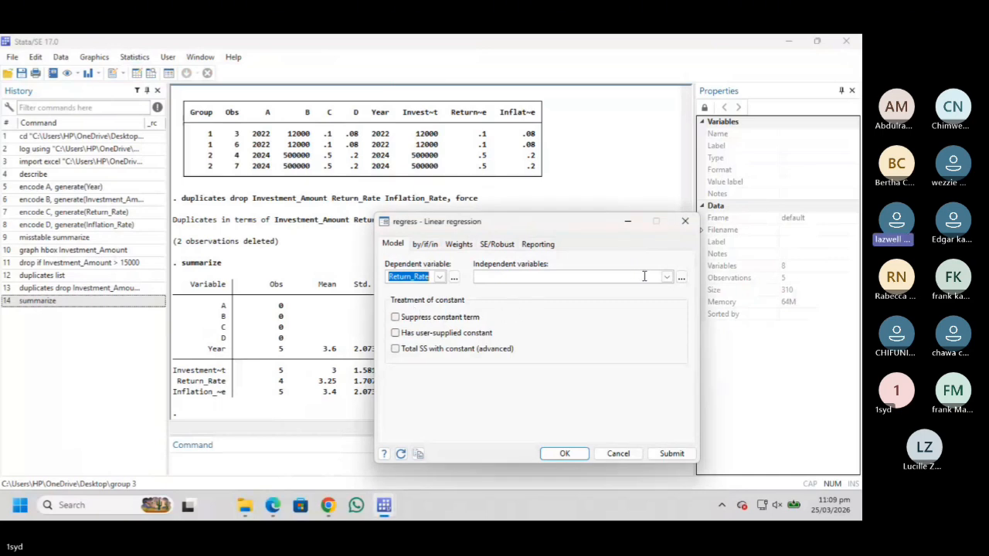
left_click(666, 277)
left_click(585, 301)
left_click(557, 318)
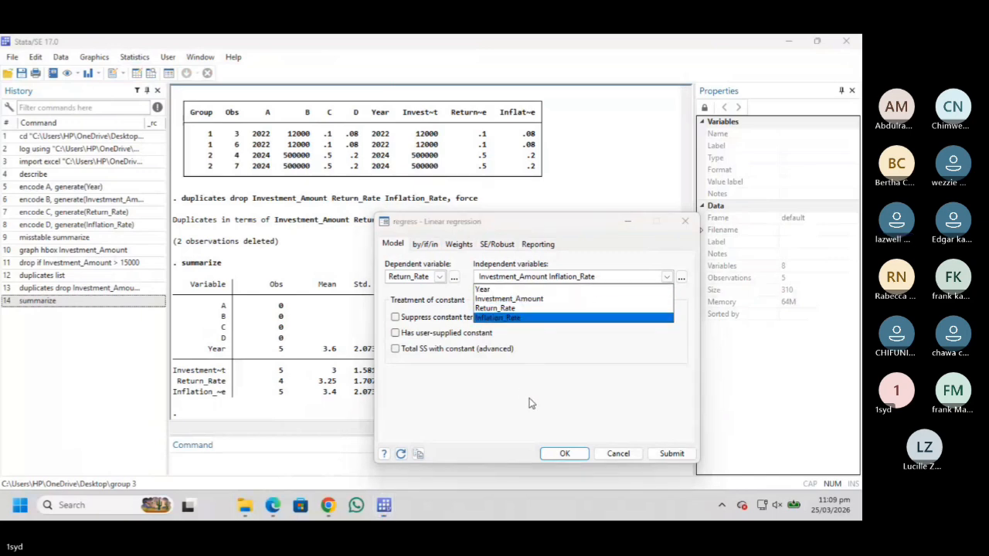
left_click(563, 456)
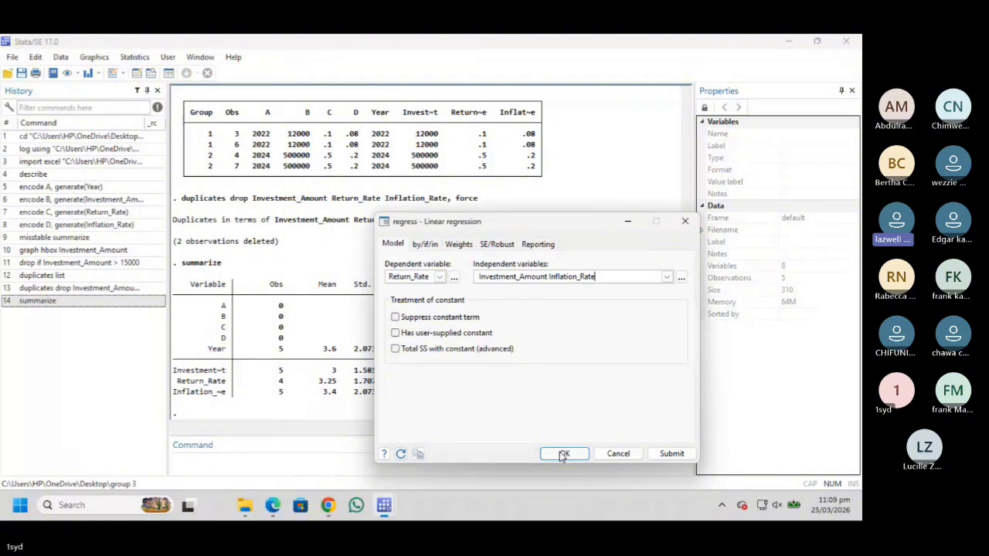
left_click(562, 454)
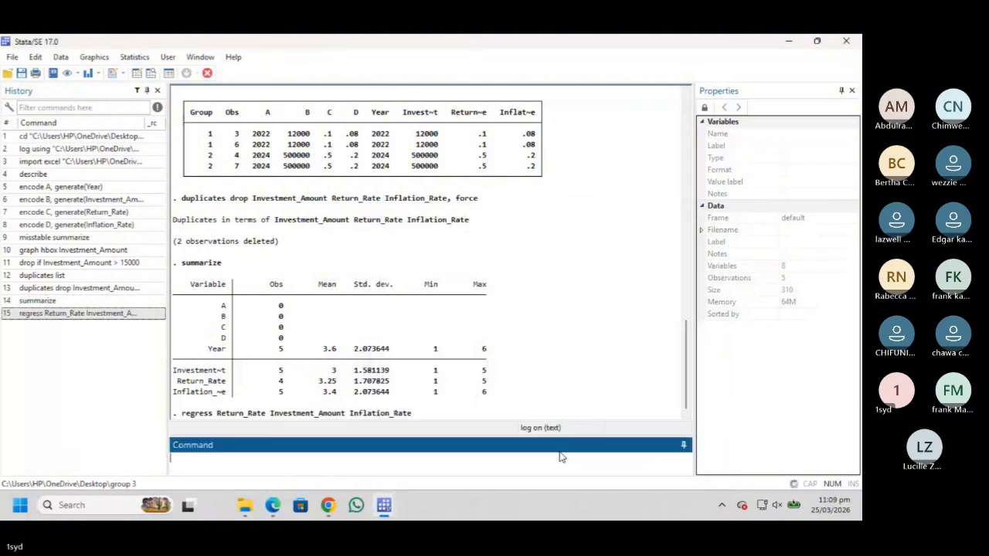